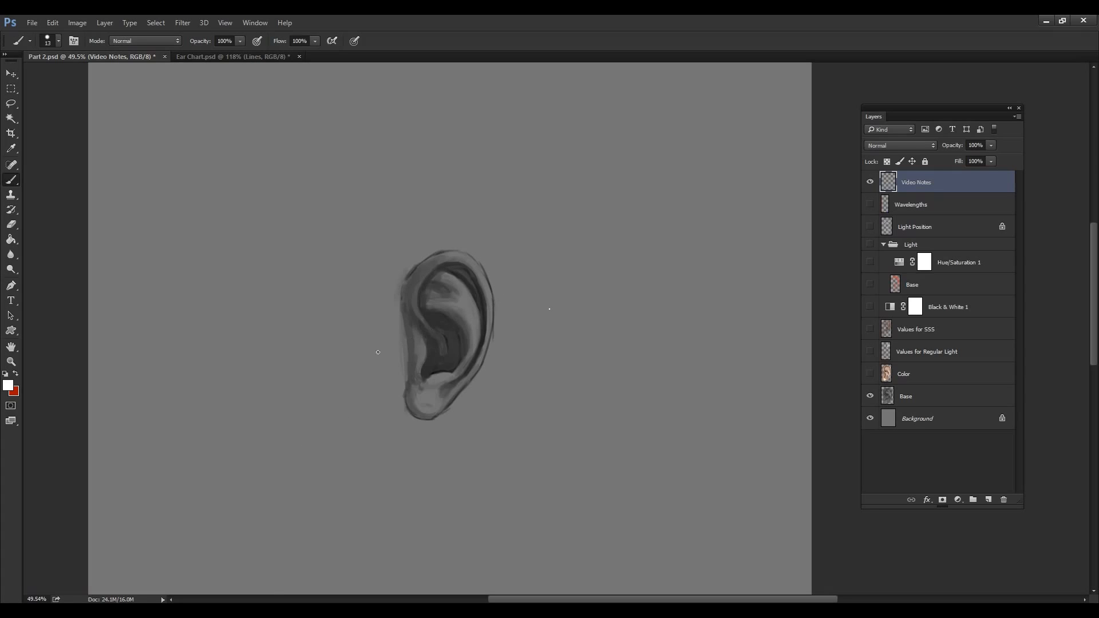
Switch to the Subsurface Scattering folder in File Explorer, view the two backlit ear reference photos, and return to Photoshop.
{"action": "key", "text": "alt+Tab"}
{"action": "left_click_drag", "start_coordinate": [525, 77], "coordinate": [353, 134]}
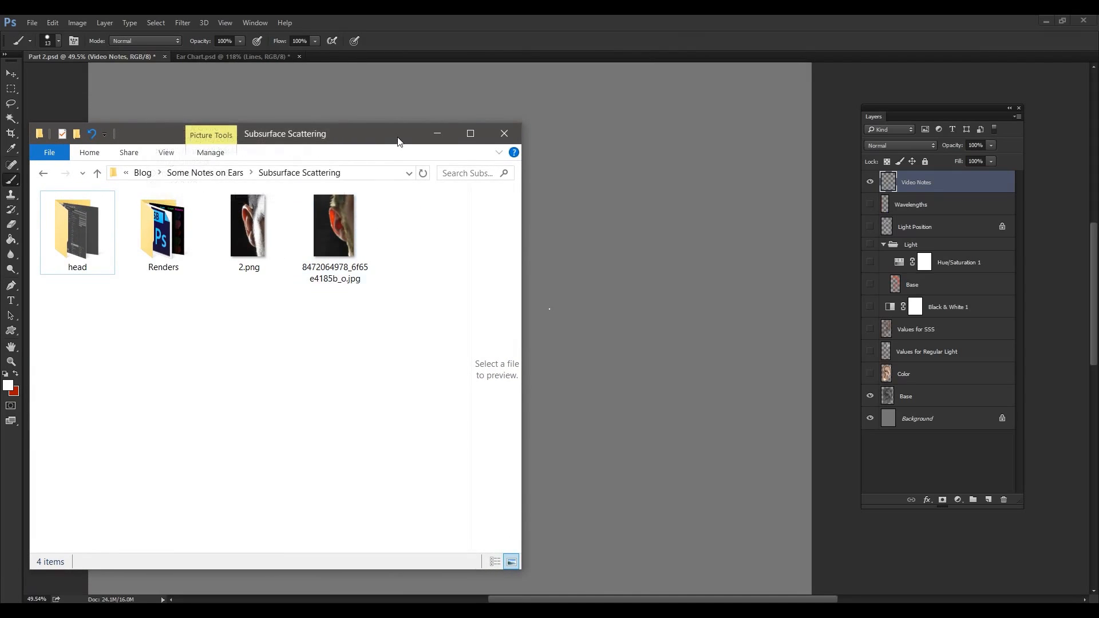
{"action": "mouse_move", "coordinate": [398, 142]}
{"action": "left_mouse_down"}
{"action": "mouse_move", "coordinate": [376, 142]}
{"action": "mouse_move", "coordinate": [393, 146]}
{"action": "left_mouse_up"}
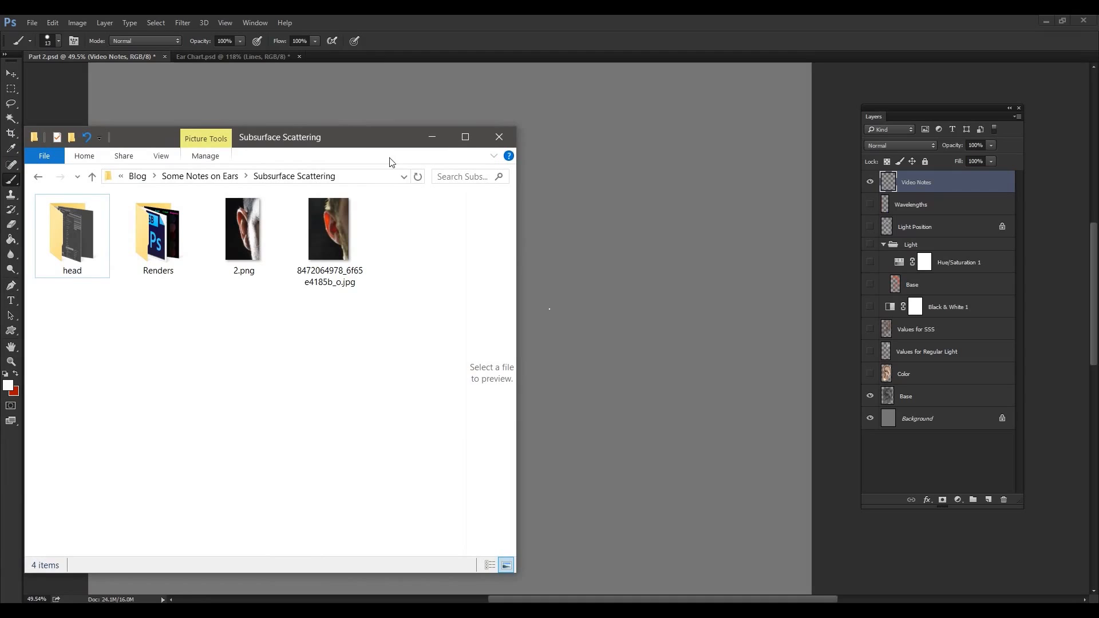
{"action": "double_click", "coordinate": [351, 229]}
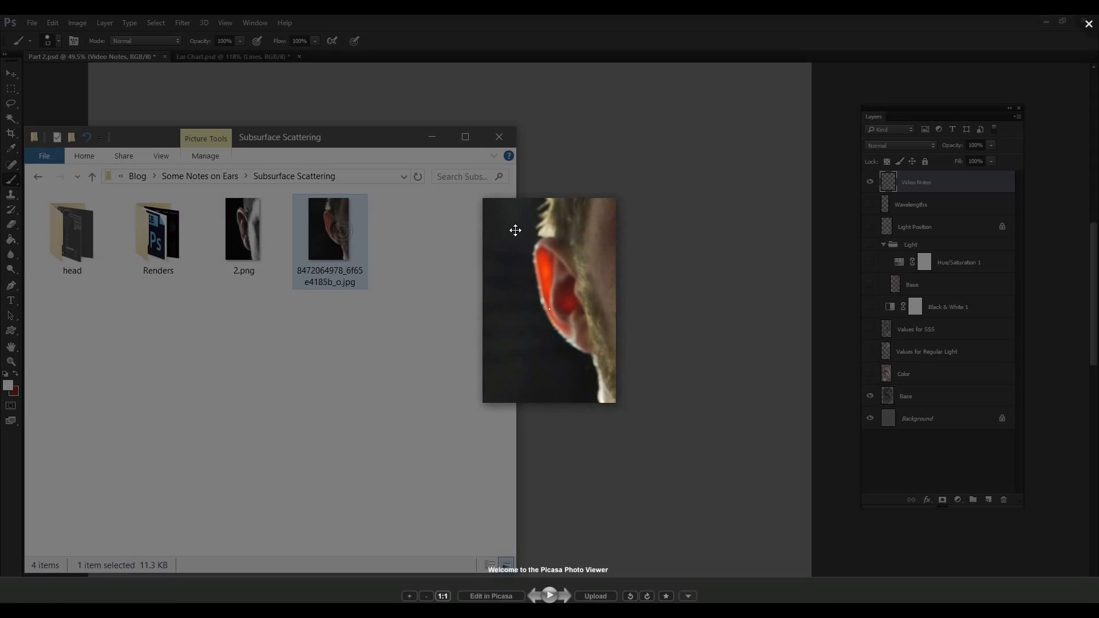
{"action": "key", "text": "Left"}
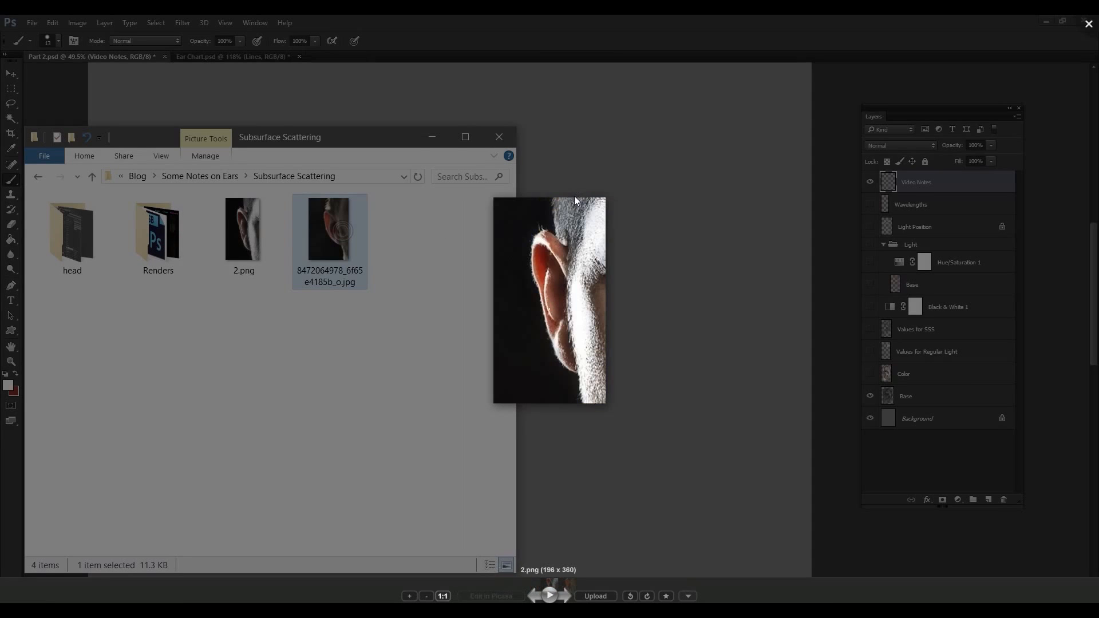
{"action": "key", "text": "Right"}
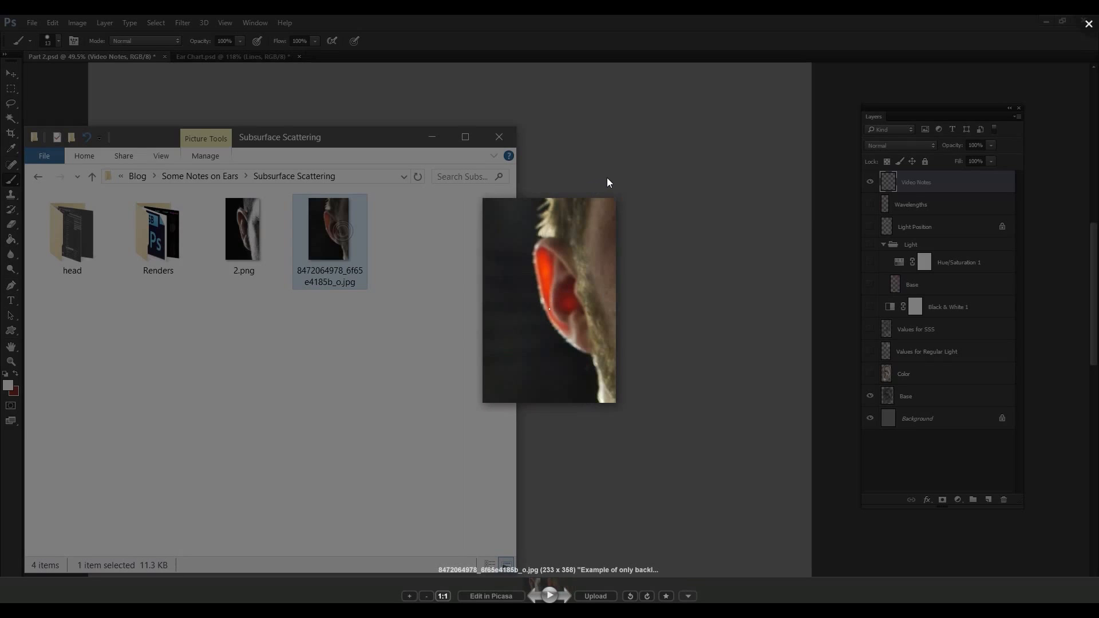
{"action": "key", "text": "Escape"}
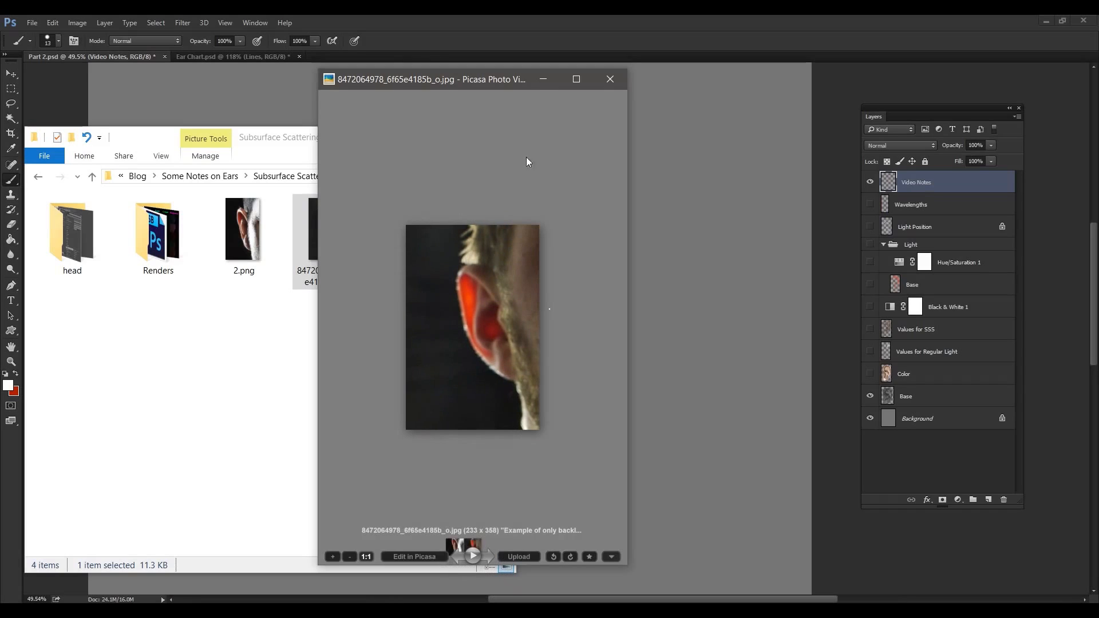
{"action": "left_click", "coordinate": [615, 81]}
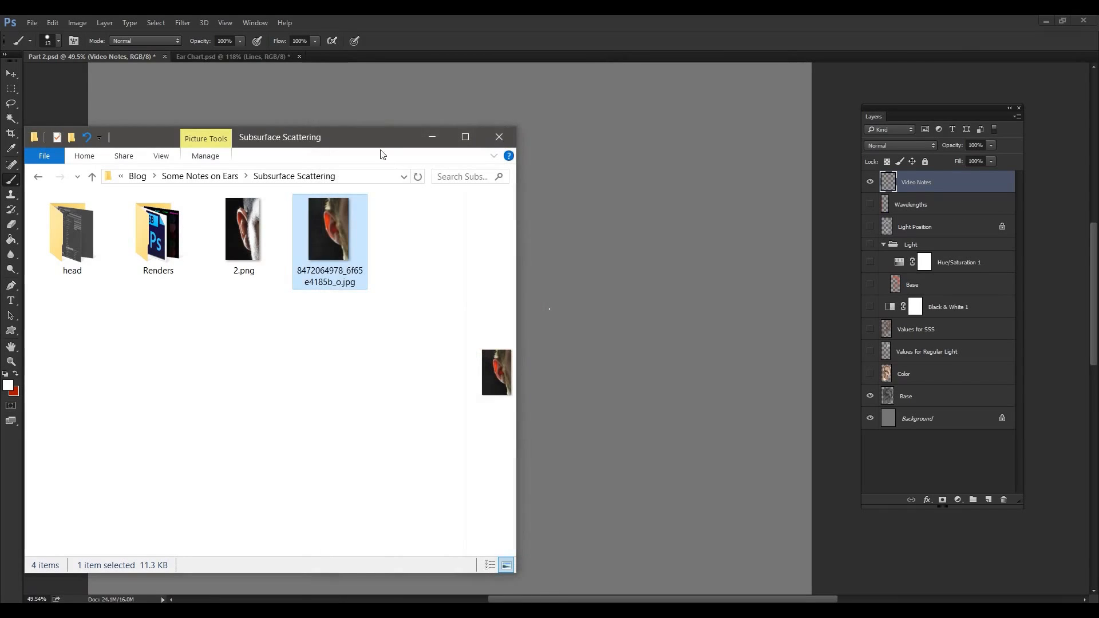
{"action": "left_click_drag", "start_coordinate": [415, 136], "coordinate": [436, 154]}
{"action": "left_click", "coordinate": [526, 160]}
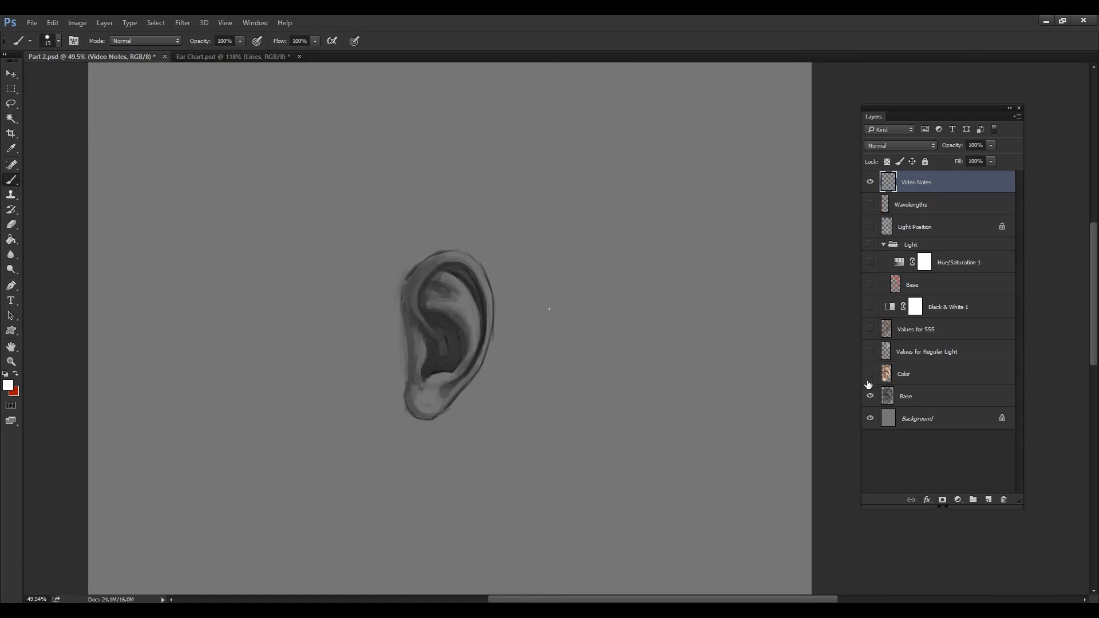
Make the Color layer above the ear's Base layer visible and select it.
{"action": "left_click", "coordinate": [931, 399]}
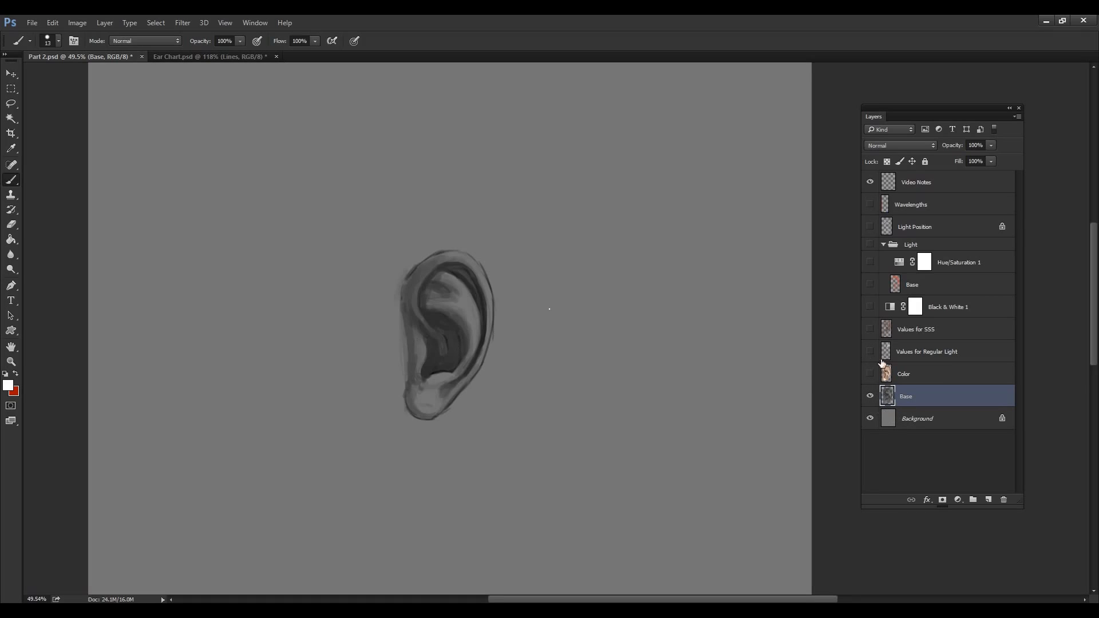
{"action": "left_click", "coordinate": [870, 373]}
{"action": "left_click", "coordinate": [910, 381]}
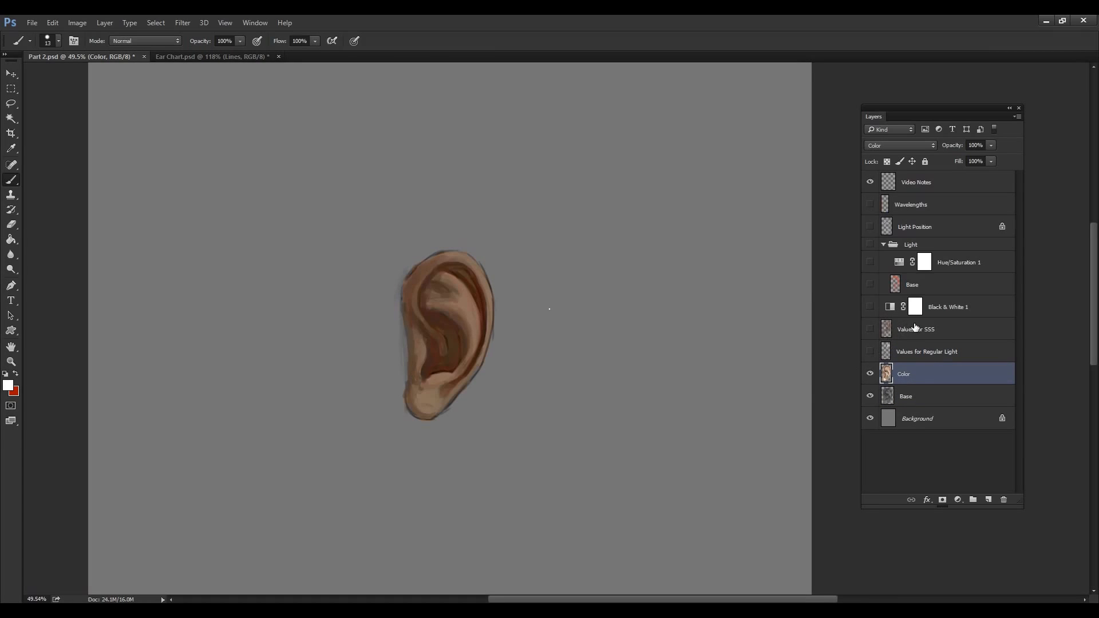
Turn on the Black & White 1 adjustment, and select and show the Values for Regular Light layer.
{"action": "left_click", "coordinate": [871, 307]}
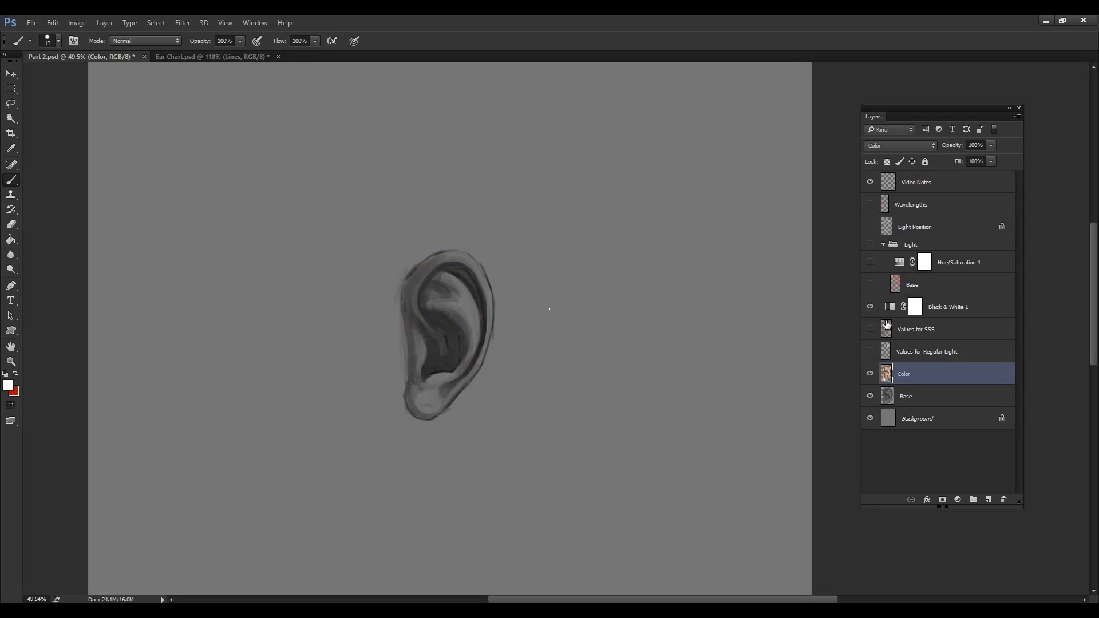
{"action": "left_click", "coordinate": [911, 354]}
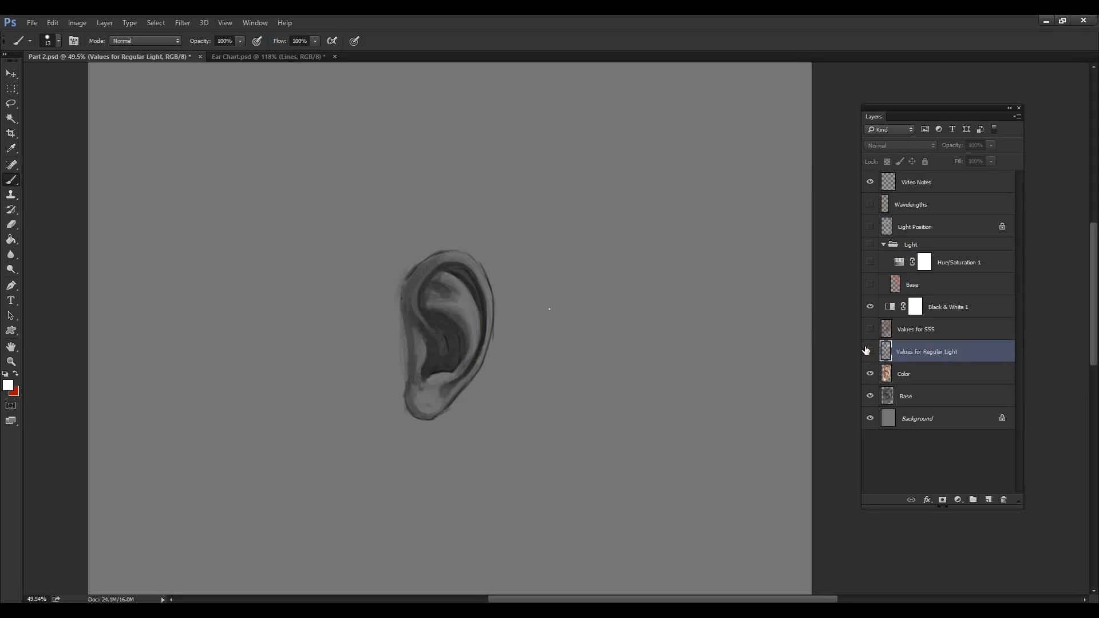
{"action": "left_click", "coordinate": [871, 352]}
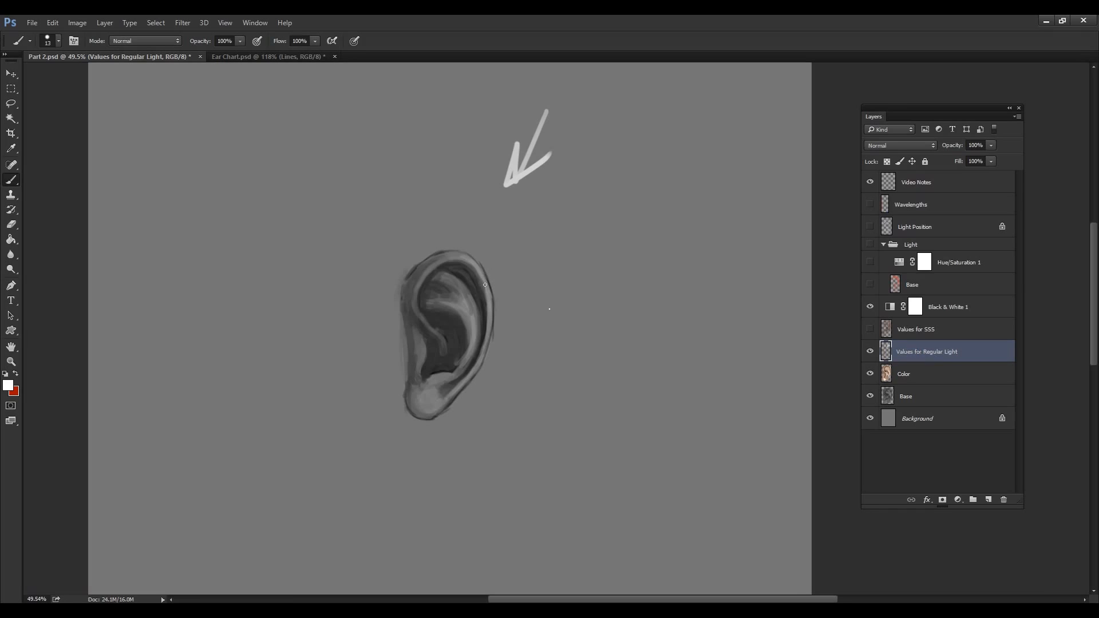
Show and select the Values for SSS layer, and hide the Black & White 1 adjustment.
{"action": "left_click", "coordinate": [869, 329]}
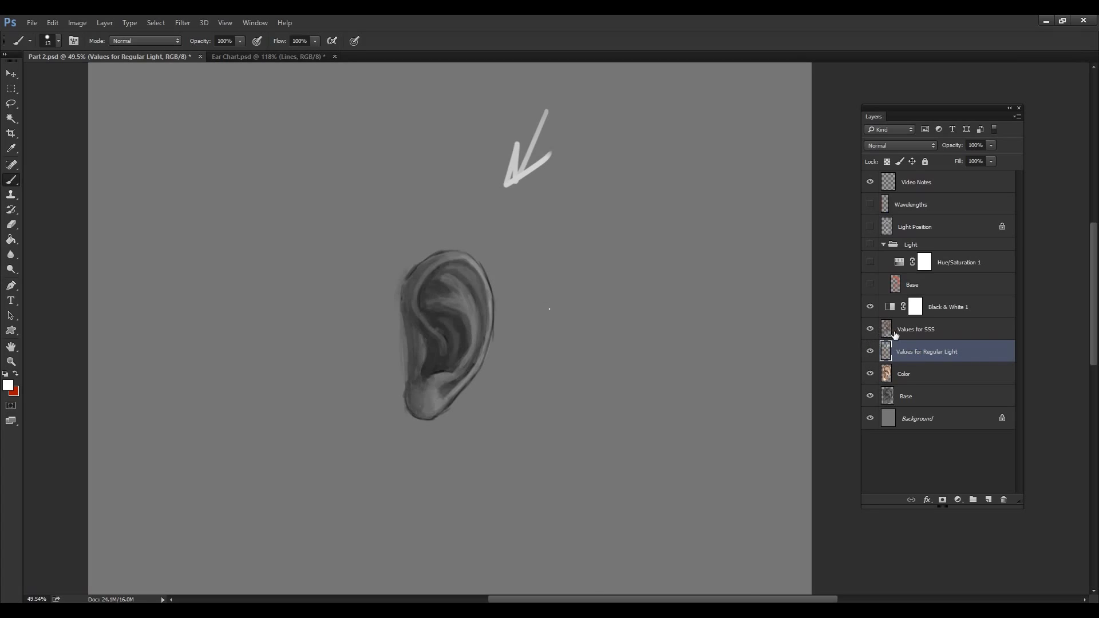
{"action": "left_click", "coordinate": [896, 335]}
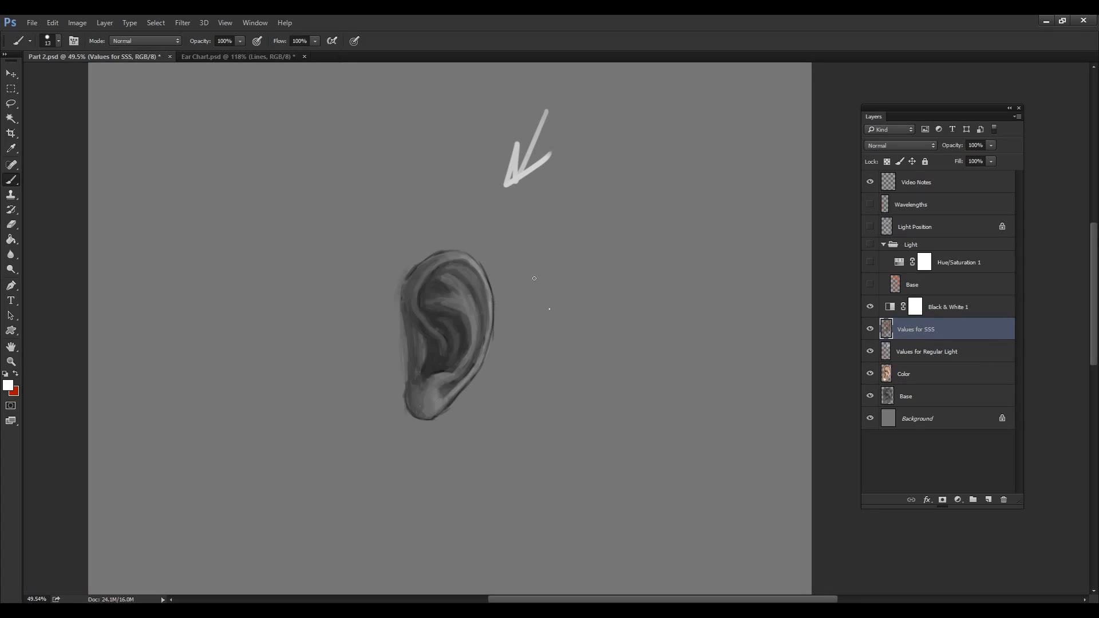
{"action": "left_click", "coordinate": [871, 308]}
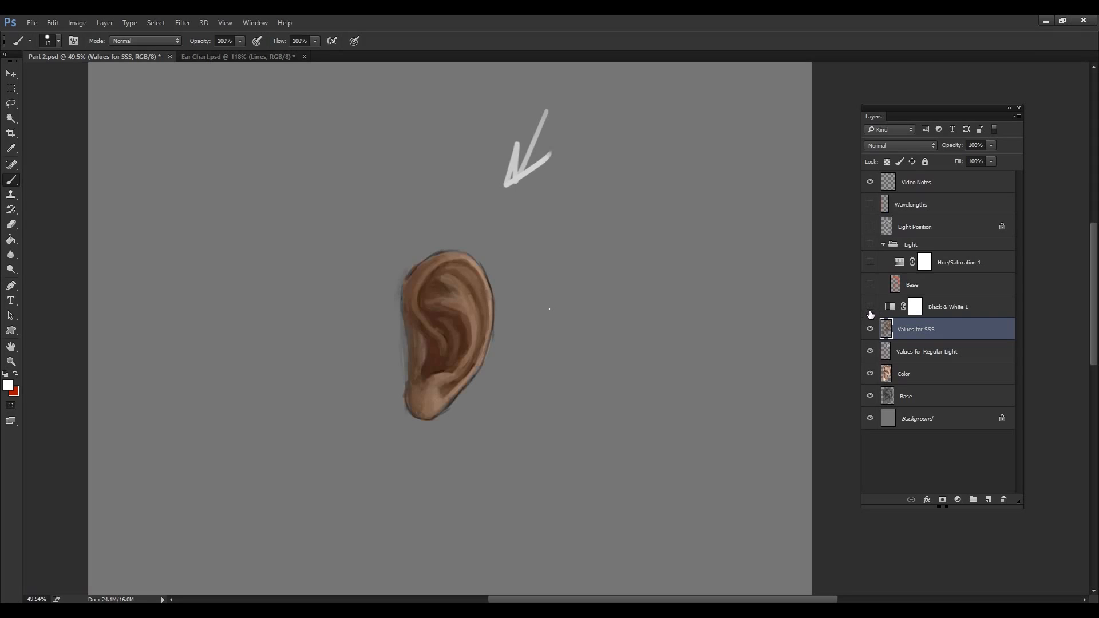
Compare the ear's shading with and without the Values for SSS layer, leaving the layer visible.
{"action": "left_click", "coordinate": [870, 329]}
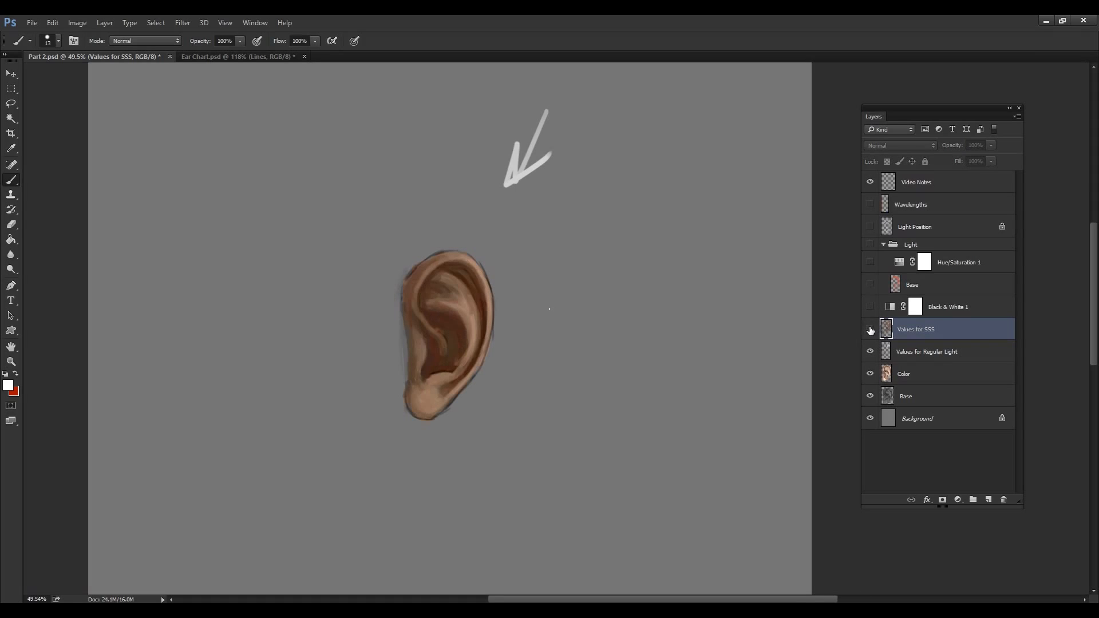
{"action": "left_click", "coordinate": [870, 329]}
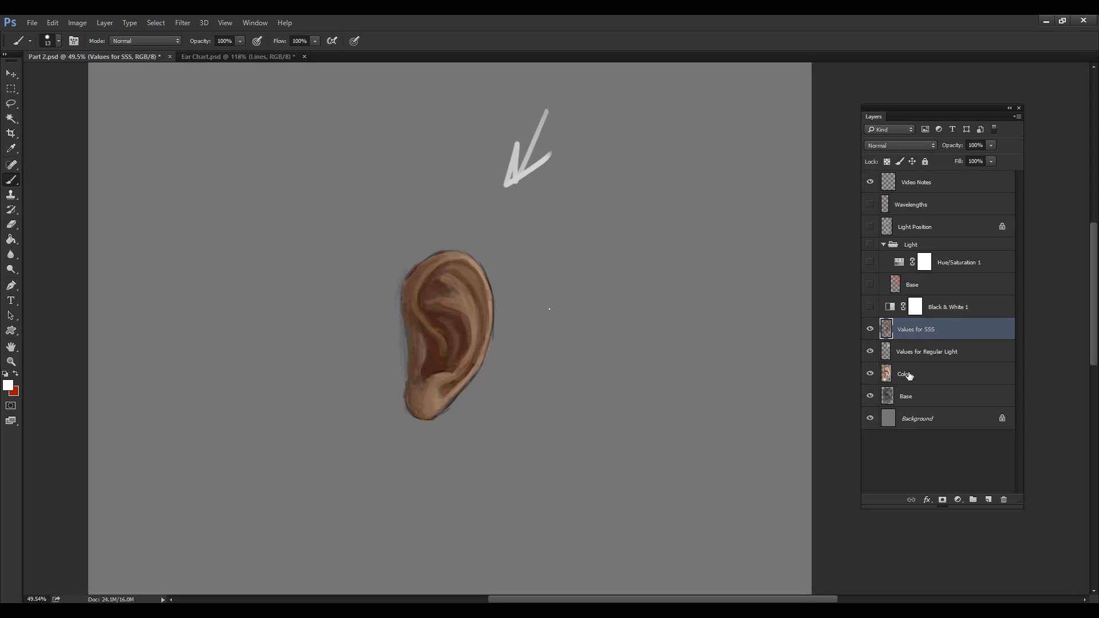
{"action": "left_click", "coordinate": [870, 330]}
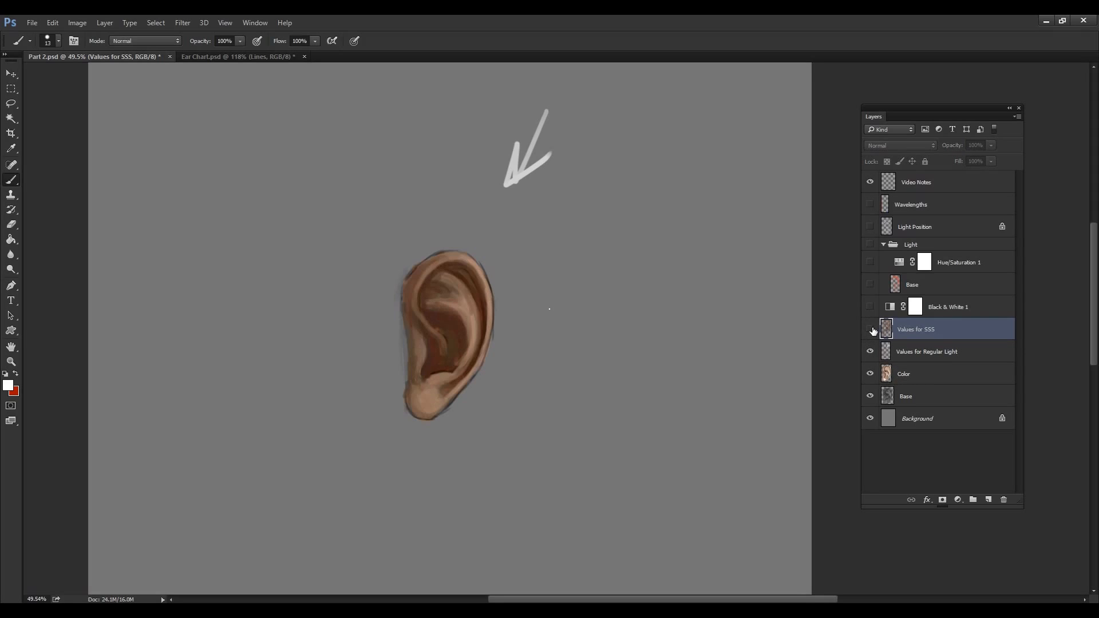
{"action": "left_click", "coordinate": [871, 330]}
{"action": "left_click", "coordinate": [871, 329]}
{"action": "left_click", "coordinate": [870, 330]}
{"action": "left_click", "coordinate": [870, 329]}
{"action": "left_click", "coordinate": [870, 330]}
{"action": "left_click", "coordinate": [871, 329]}
{"action": "left_click", "coordinate": [871, 330]}
{"action": "left_click", "coordinate": [870, 330]}
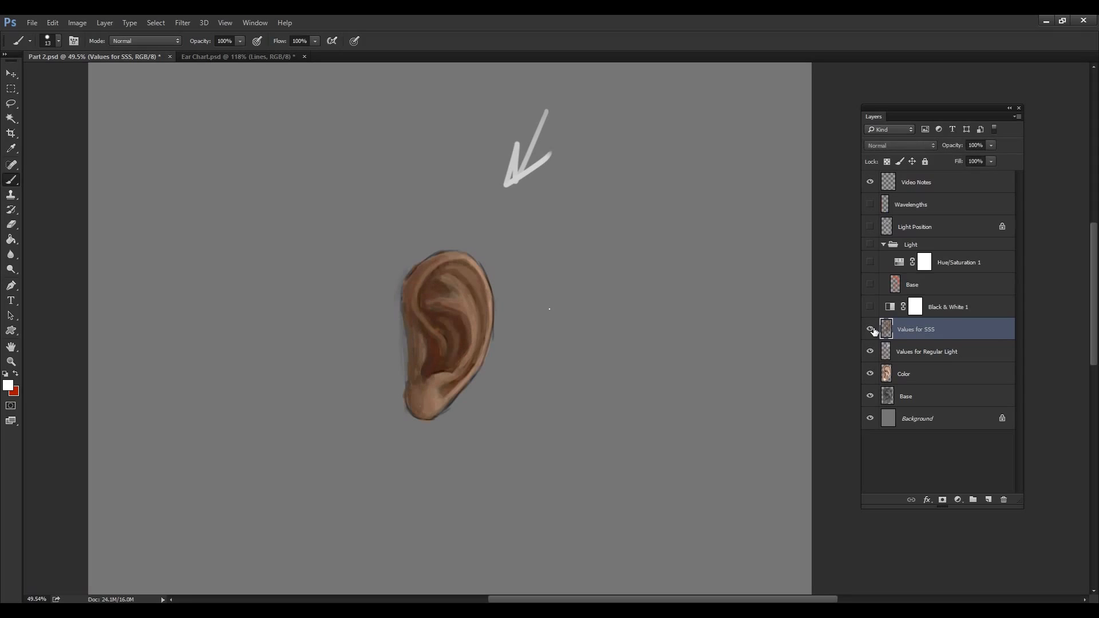
Outline the ear's upper outer rim and inner bowl in white on the Video Notes layer, and undo the strokes.
{"action": "left_click", "coordinate": [905, 190]}
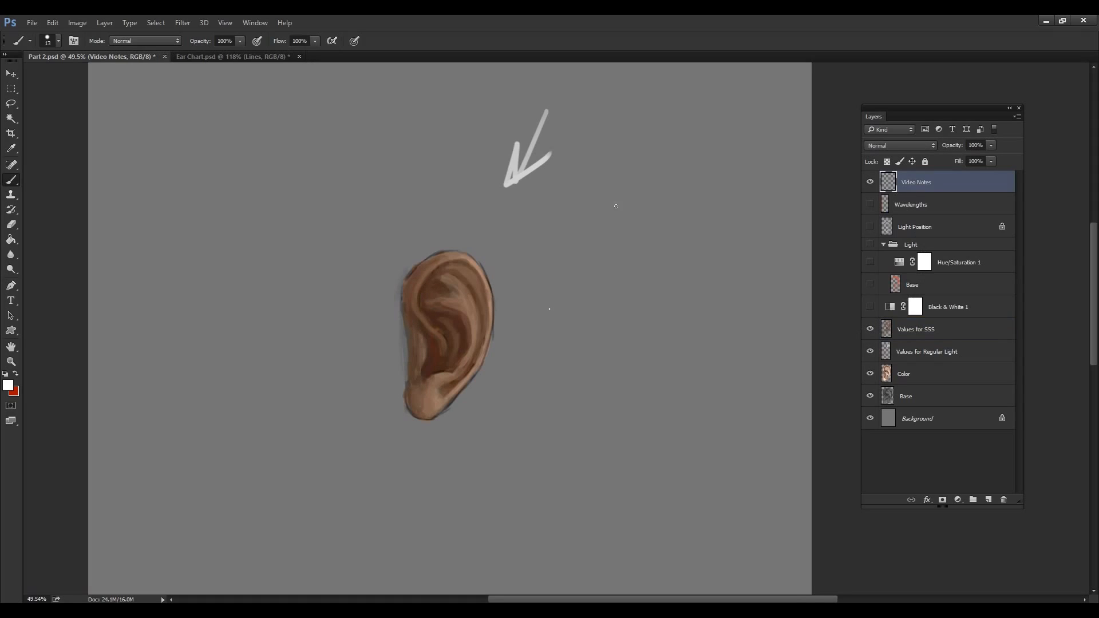
{"action": "mouse_move", "coordinate": [483, 257]}
{"action": "left_mouse_down"}
{"action": "mouse_move", "coordinate": [438, 258]}
{"action": "mouse_move", "coordinate": [479, 359]}
{"action": "mouse_move", "coordinate": [480, 247]}
{"action": "left_mouse_up"}
{"action": "mouse_move", "coordinate": [450, 323]}
{"action": "left_mouse_down"}
{"action": "mouse_move", "coordinate": [446, 353]}
{"action": "mouse_move", "coordinate": [462, 364]}
{"action": "mouse_move", "coordinate": [461, 332]}
{"action": "left_mouse_up"}
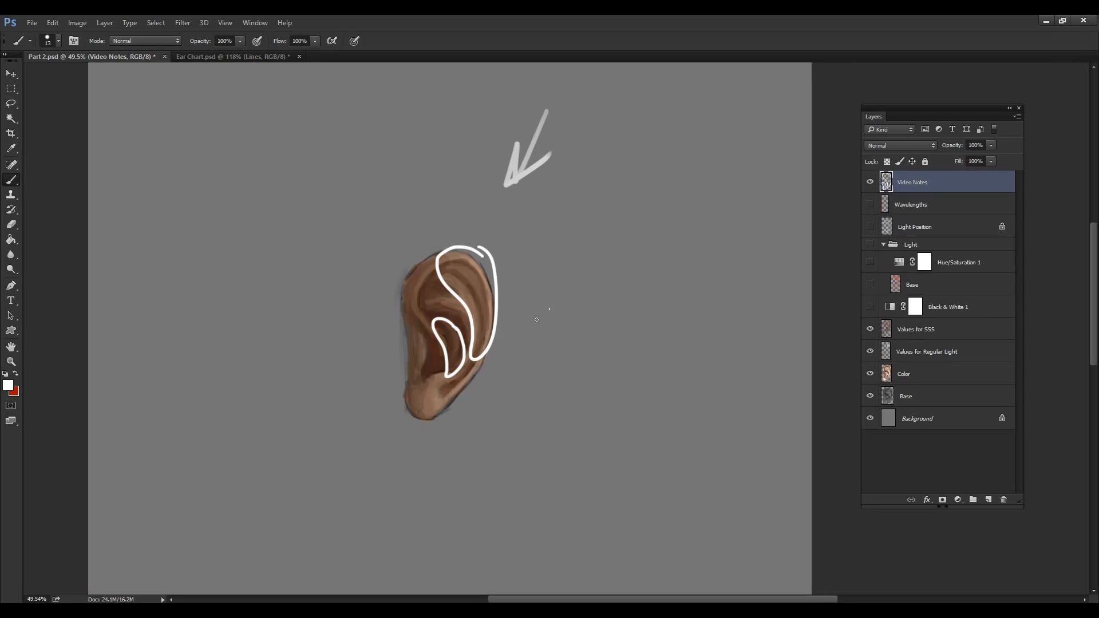
{"action": "key", "text": "ctrl+alt+z"}
{"action": "key", "text": "ctrl+alt+z"}
{"action": "key", "text": "ctrl+alt+z"}
{"action": "key", "text": "ctrl+alt+z"}
{"action": "key", "text": "ctrl+alt+z"}
Mark the forked ridge inside the upper ear with white strokes on the Video Notes layer, and undo them.
{"action": "mouse_move", "coordinate": [445, 280]}
{"action": "left_mouse_down"}
{"action": "mouse_move", "coordinate": [467, 293]}
{"action": "mouse_move", "coordinate": [435, 300]}
{"action": "mouse_move", "coordinate": [467, 297]}
{"action": "mouse_move", "coordinate": [483, 338]}
{"action": "left_mouse_up"}
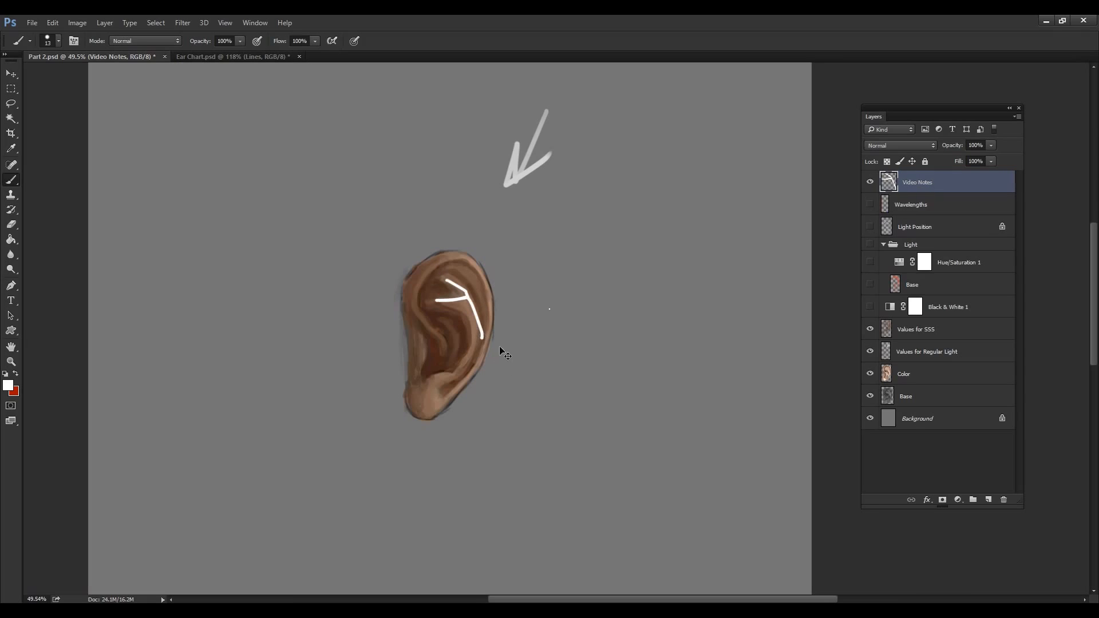
{"action": "key", "text": "ctrl+alt+z"}
{"action": "key", "text": "ctrl+alt+z"}
Circle the hollow inside the upper rim and the central bowl of the ear in white, and undo both outlines.
{"action": "mouse_move", "coordinate": [458, 260]}
{"action": "left_mouse_down"}
{"action": "mouse_move", "coordinate": [444, 263]}
{"action": "mouse_move", "coordinate": [485, 306]}
{"action": "mouse_move", "coordinate": [471, 264]}
{"action": "left_mouse_up"}
{"action": "left_click_drag", "start_coordinate": [445, 323], "coordinate": [460, 314]}
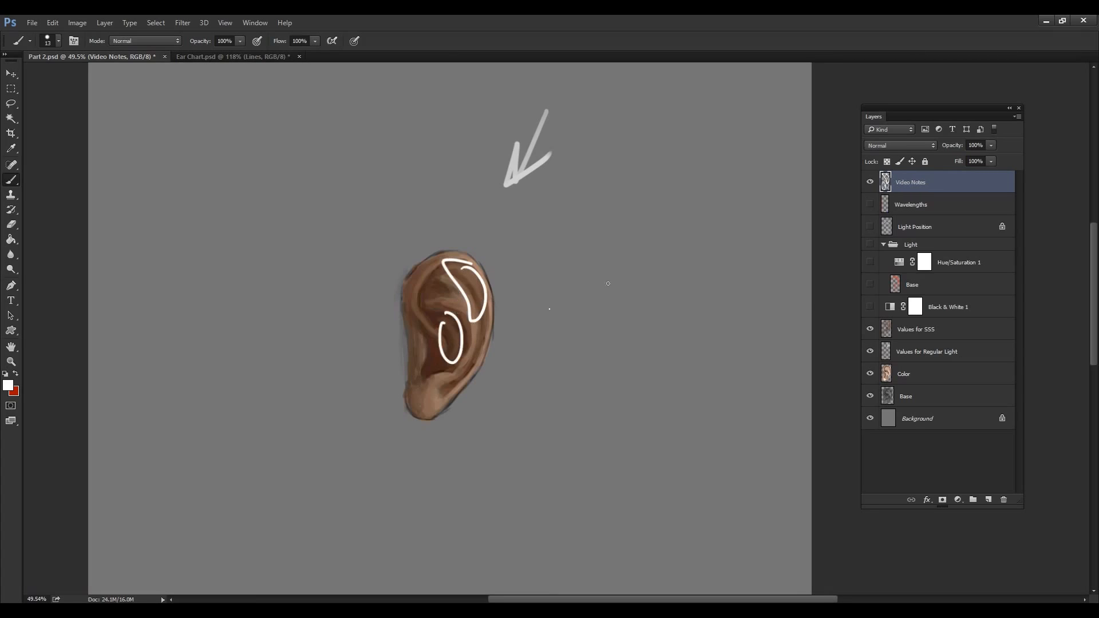
{"action": "key", "text": "ctrl+alt+z"}
{"action": "key", "text": "ctrl+alt+z"}
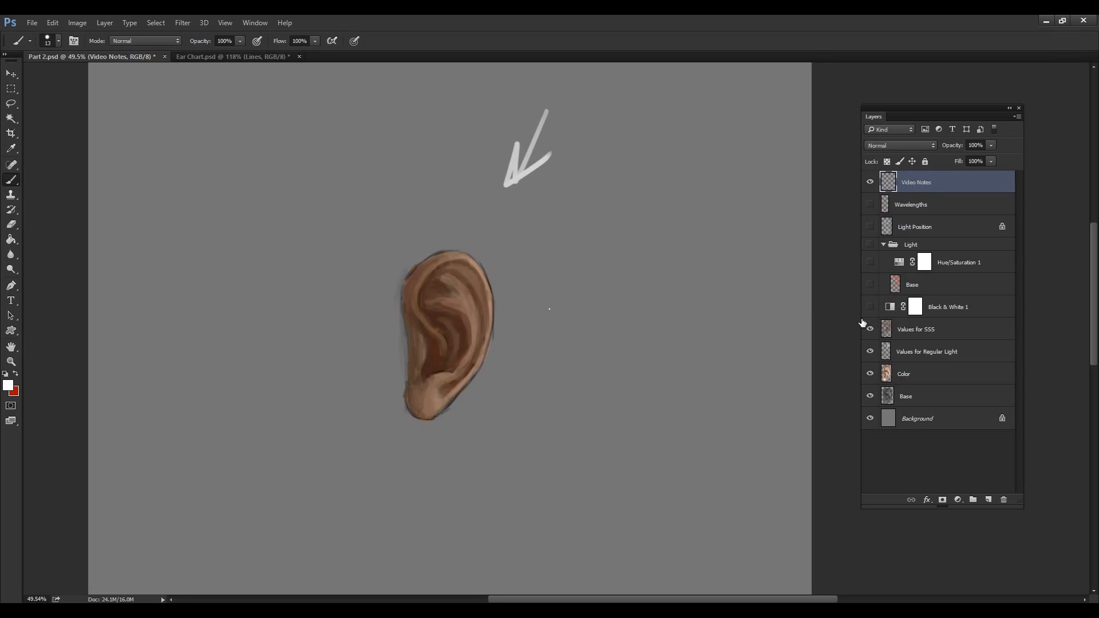
Select and show the Light group, and inspect its blend mode options, keeping Pin Light.
{"action": "left_click", "coordinate": [951, 308]}
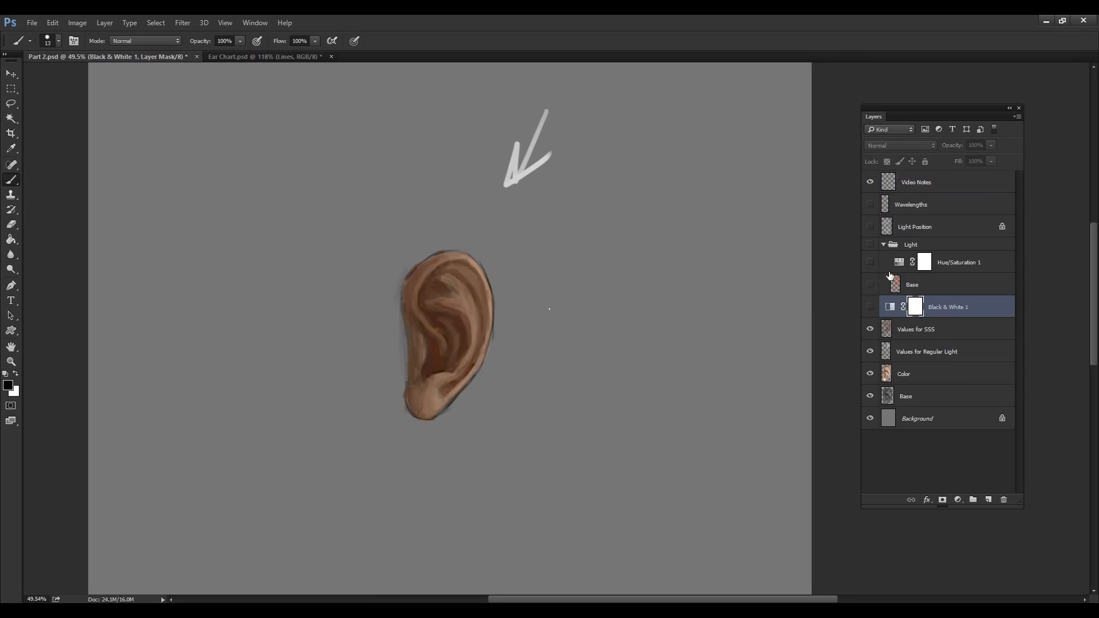
{"action": "left_click", "coordinate": [913, 248]}
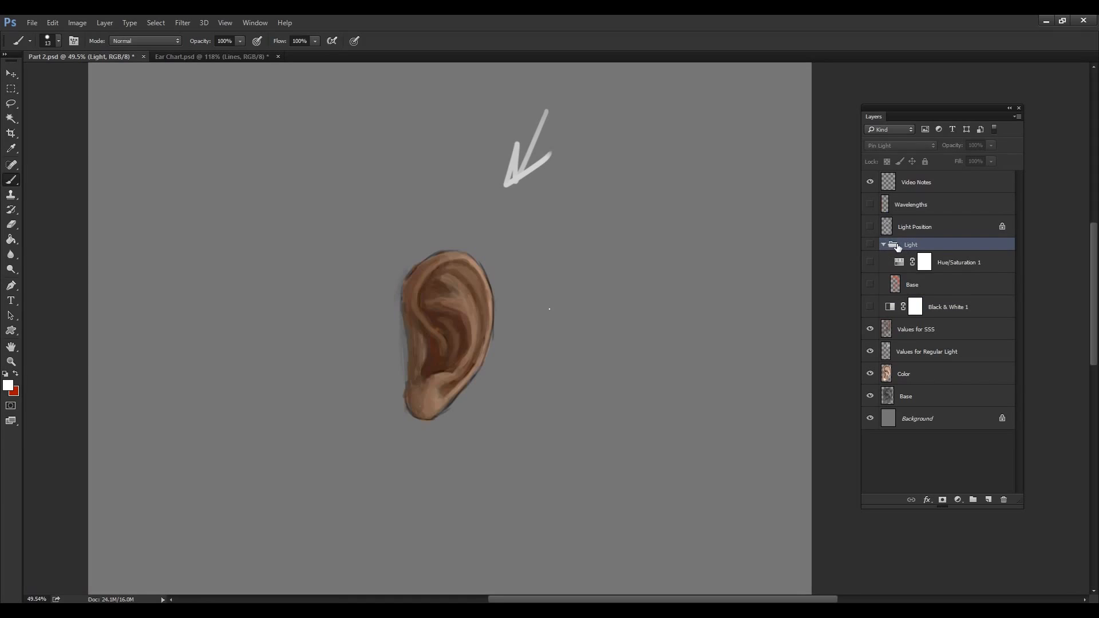
{"action": "left_click", "coordinate": [898, 146]}
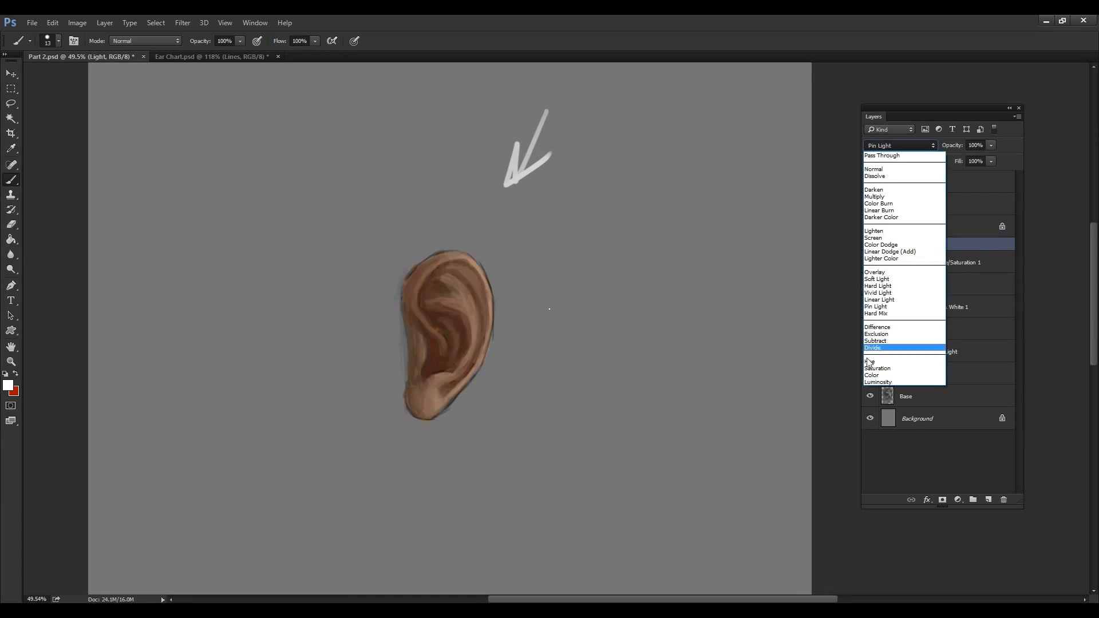
{"action": "left_click", "coordinate": [873, 375]}
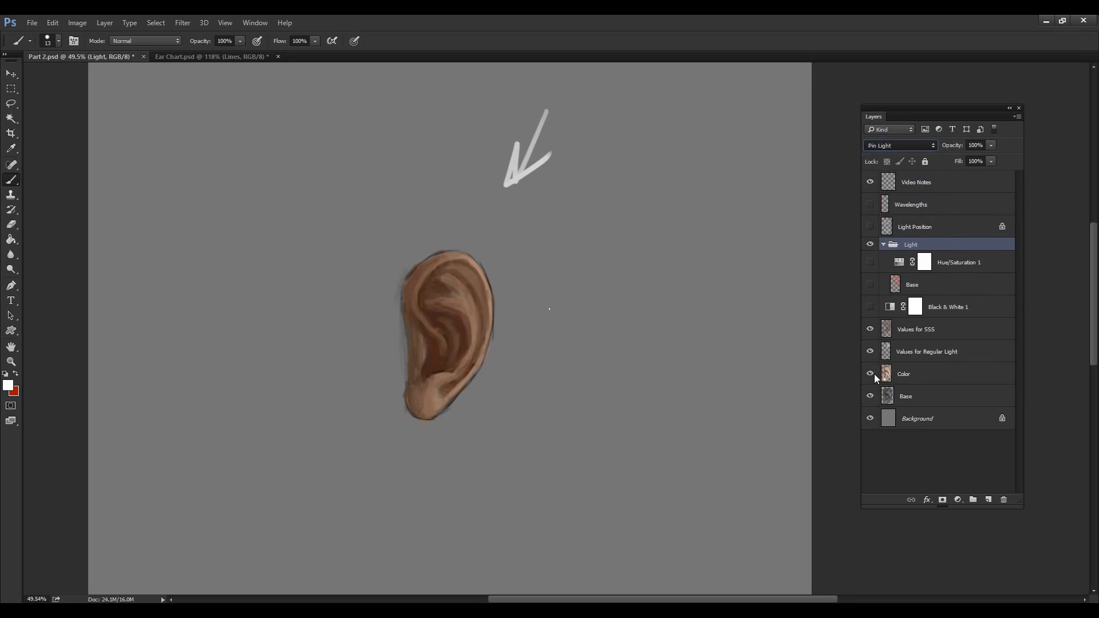
In the Light group, show the Base layer at 61% opacity and turn on the Hue/Saturation 1 adjustment.
{"action": "left_click", "coordinate": [918, 284]}
{"action": "left_click", "coordinate": [870, 284]}
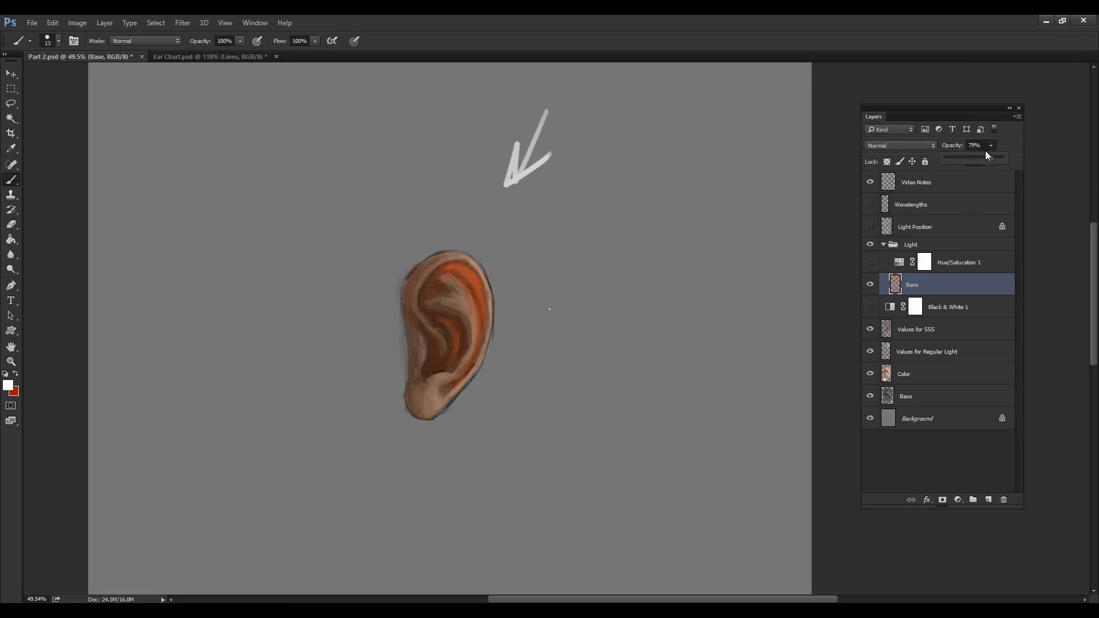
{"action": "left_click_drag", "start_coordinate": [977, 160], "coordinate": [981, 160]}
{"action": "left_click", "coordinate": [870, 263]}
{"action": "left_click", "coordinate": [104, 24]}
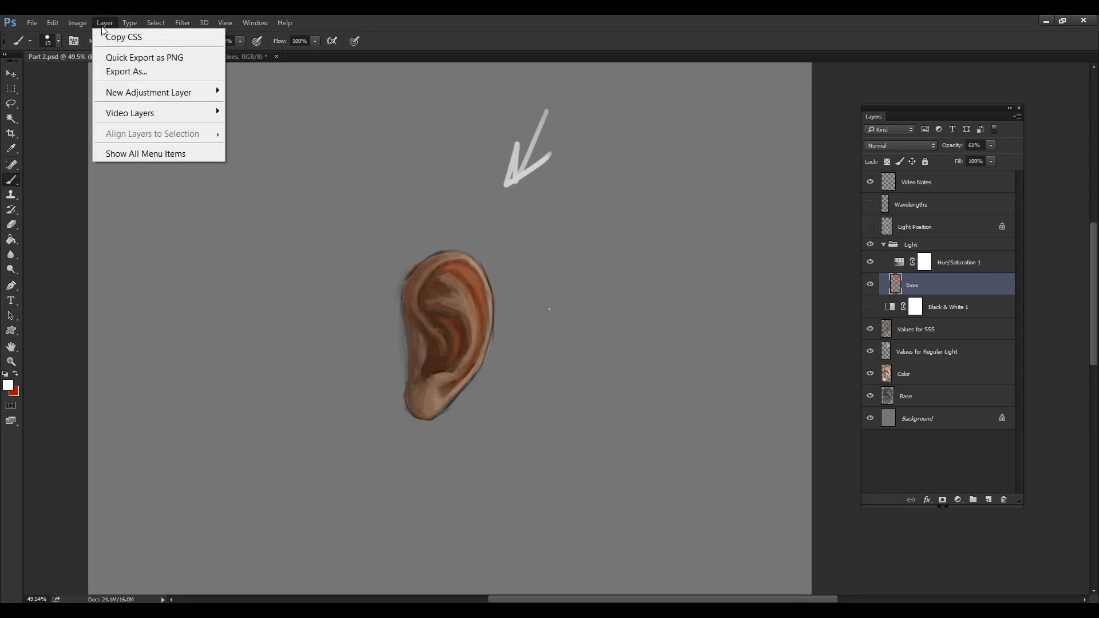
{"action": "mouse_move", "coordinate": [215, 94]}
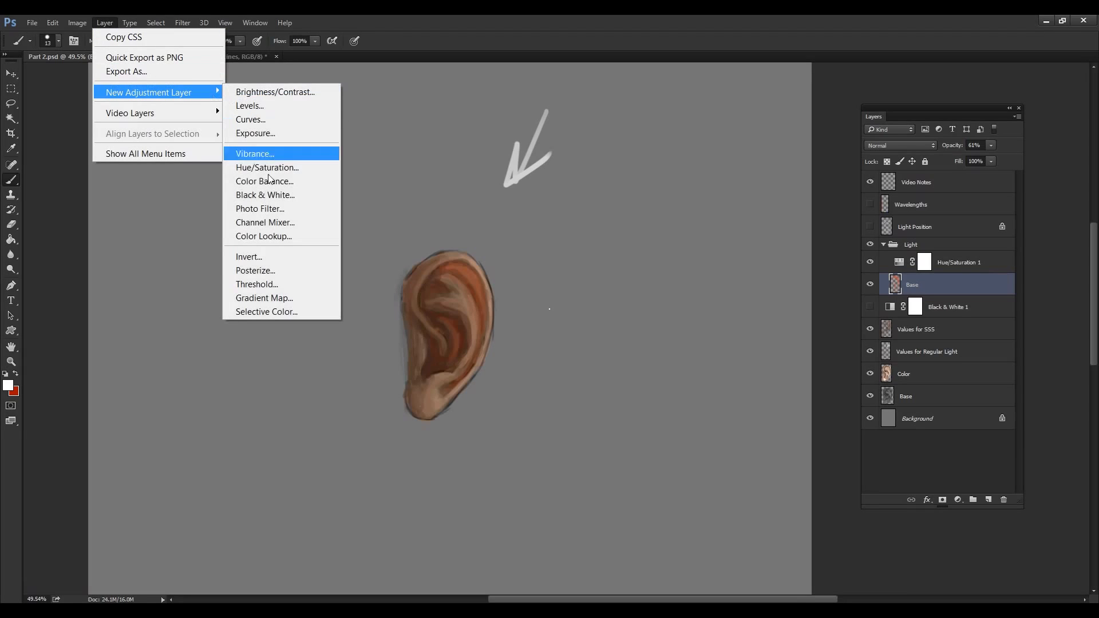
{"action": "key", "text": "Escape"}
Open the properties of the Hue/Saturation 1 adjustment and place them clear of the ear.
{"action": "left_click", "coordinate": [910, 263]}
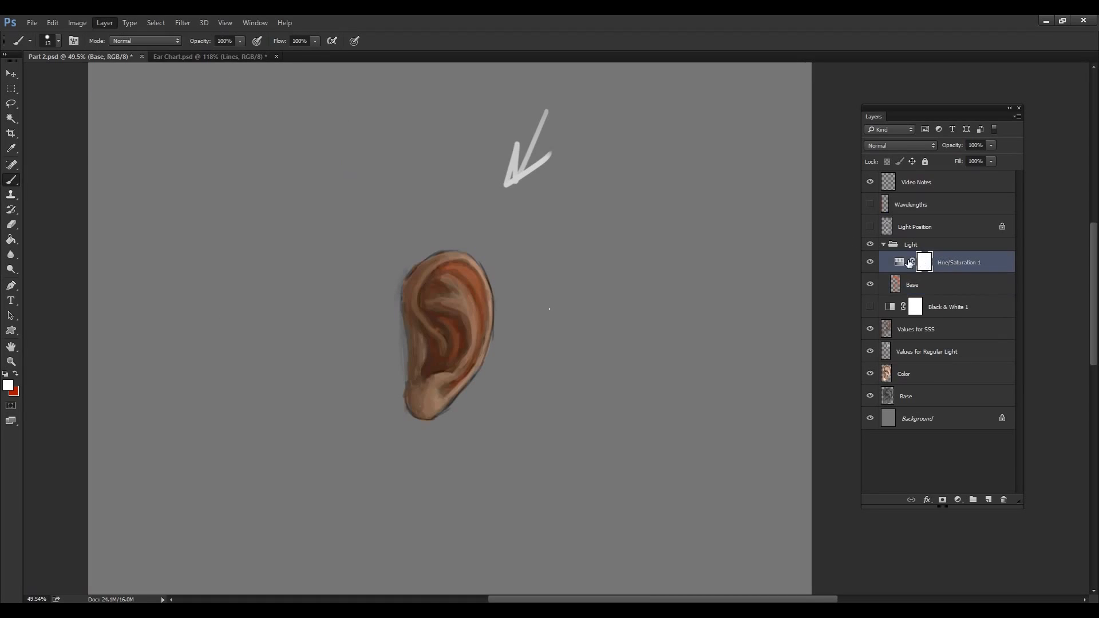
{"action": "double_click", "coordinate": [899, 263]}
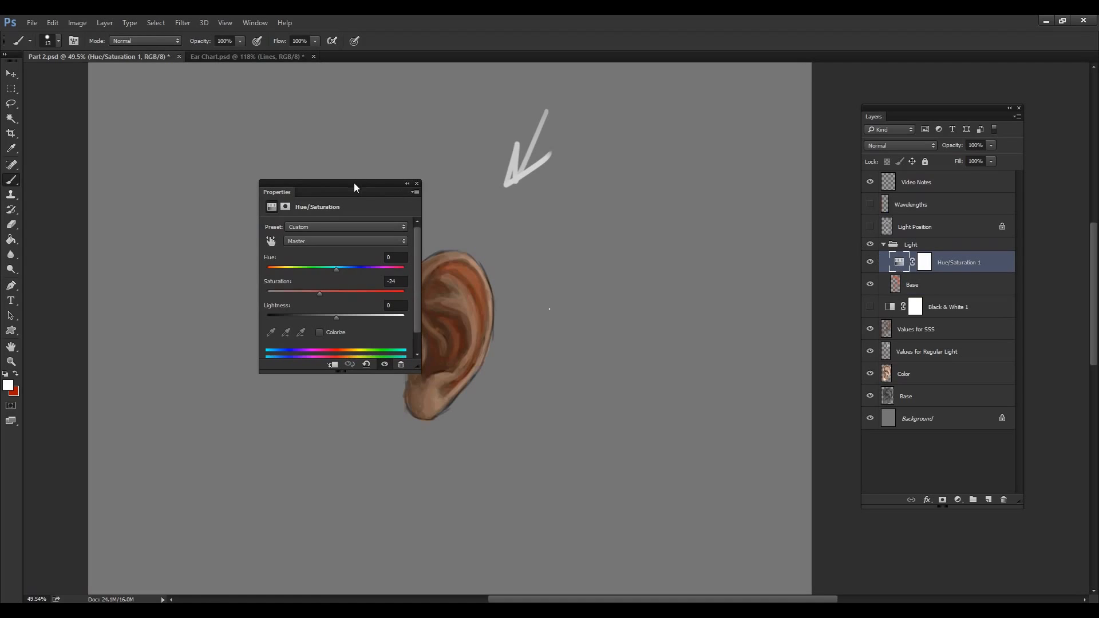
{"action": "left_click_drag", "start_coordinate": [354, 184], "coordinate": [770, 185]}
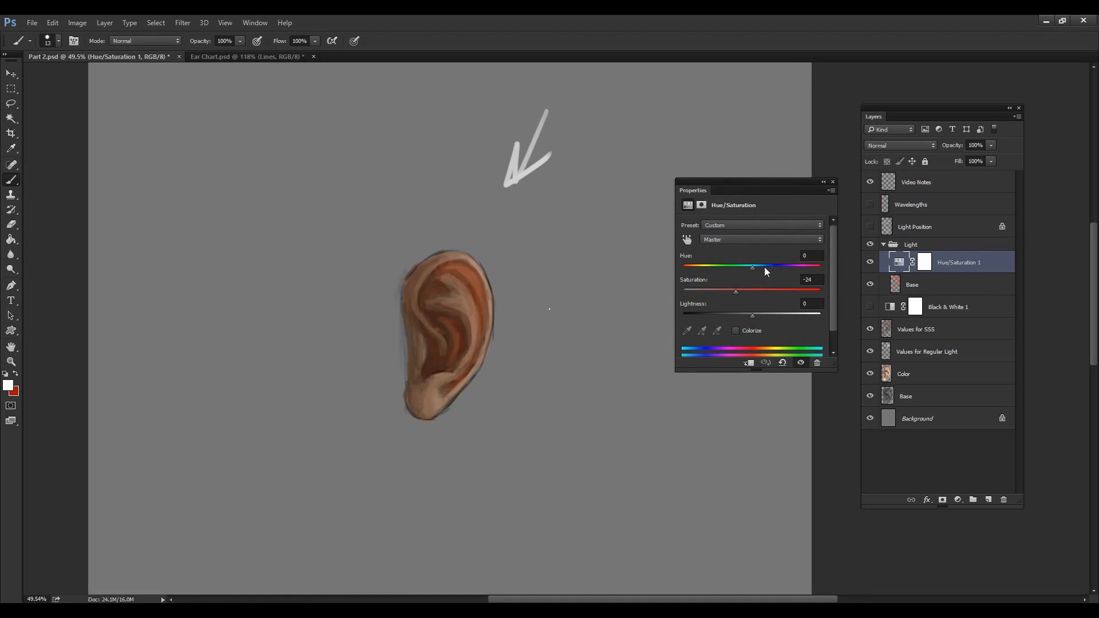
Try a hue of -54 on the Hue/Saturation 1 adjustment, restore it to 0 and close its properties.
{"action": "left_click_drag", "start_coordinate": [756, 267], "coordinate": [719, 268]}
{"action": "left_click_drag", "start_coordinate": [757, 185], "coordinate": [712, 196]}
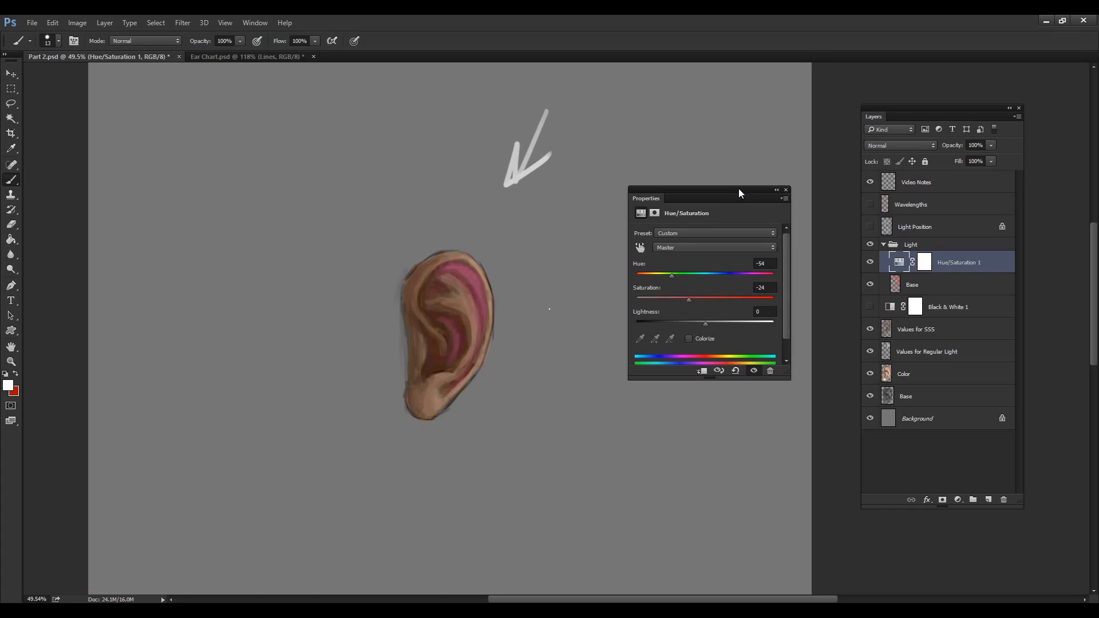
{"action": "left_click_drag", "start_coordinate": [741, 190], "coordinate": [805, 232]}
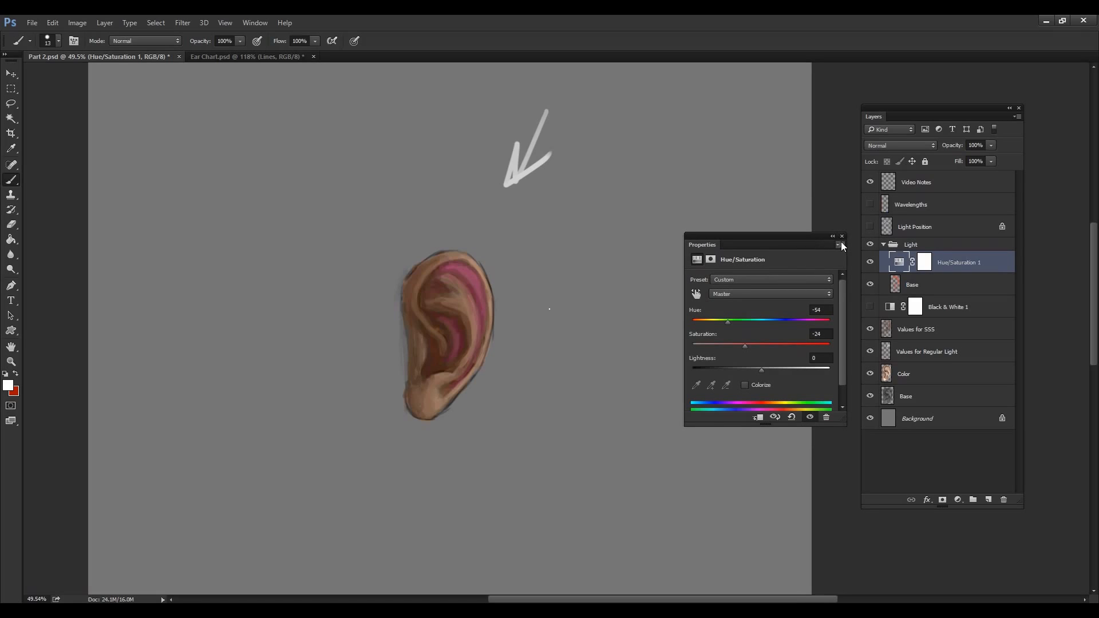
{"action": "key", "text": "r"}
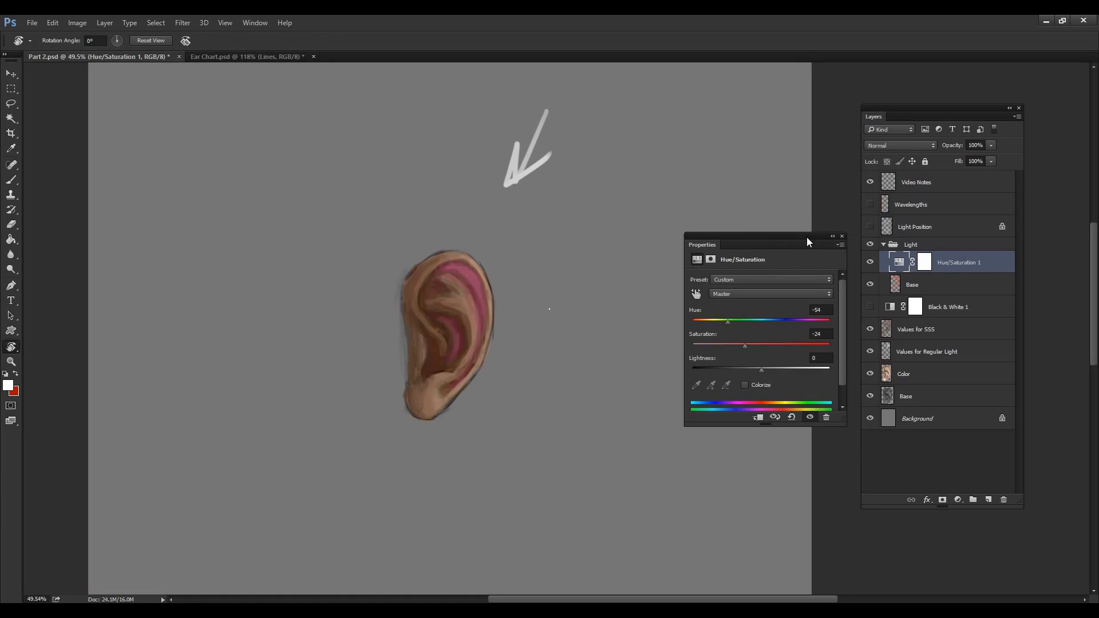
{"action": "left_click_drag", "start_coordinate": [807, 242], "coordinate": [834, 268]}
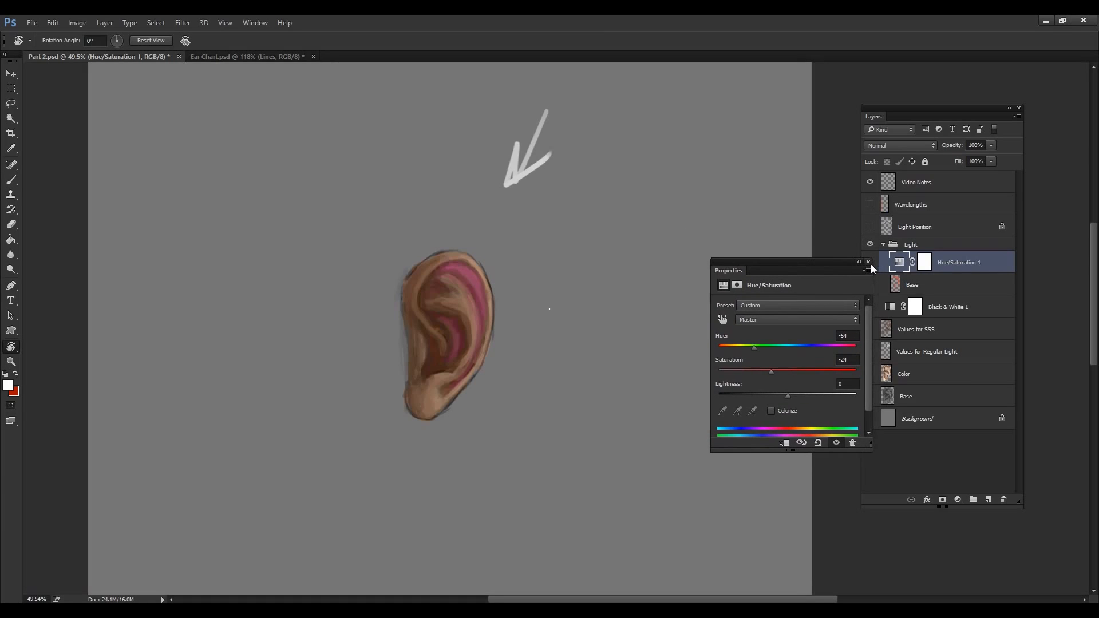
{"action": "left_click", "coordinate": [853, 336]}
{"action": "type", "text": "0"}
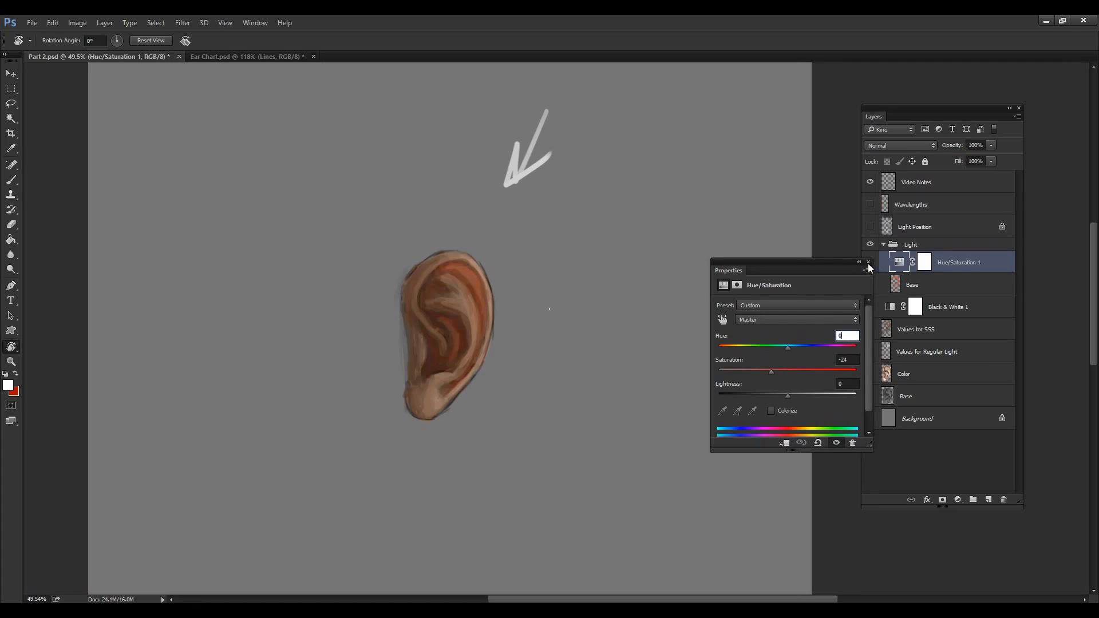
{"action": "left_click", "coordinate": [868, 262]}
Hide and collapse the Light group, and show the Light Position layer.
{"action": "left_click", "coordinate": [870, 244]}
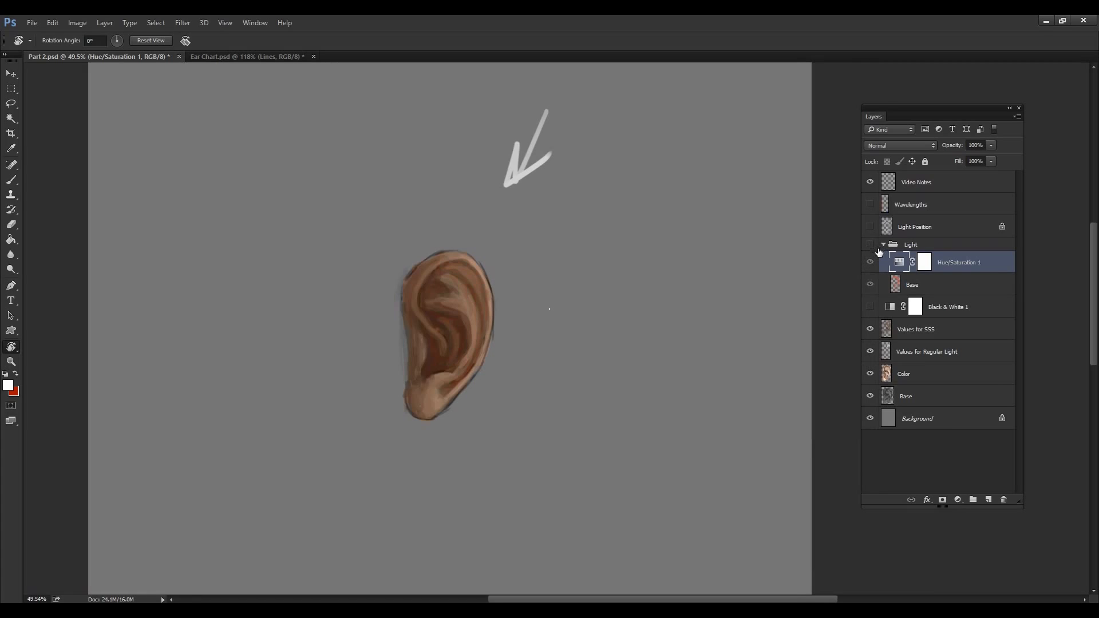
{"action": "left_click", "coordinate": [883, 245]}
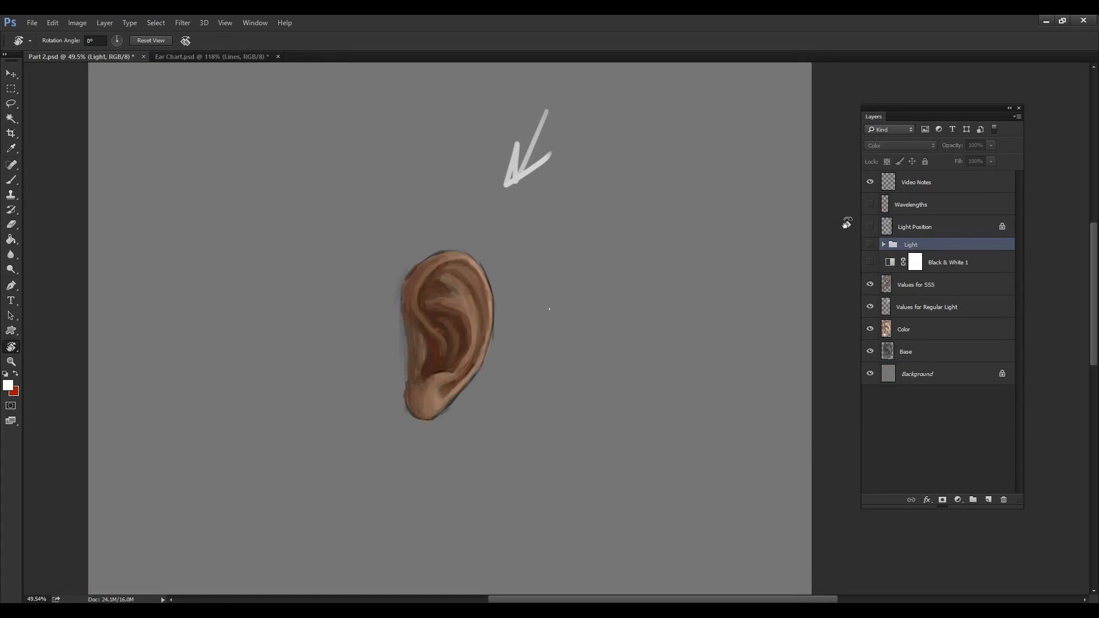
{"action": "left_click", "coordinate": [870, 227]}
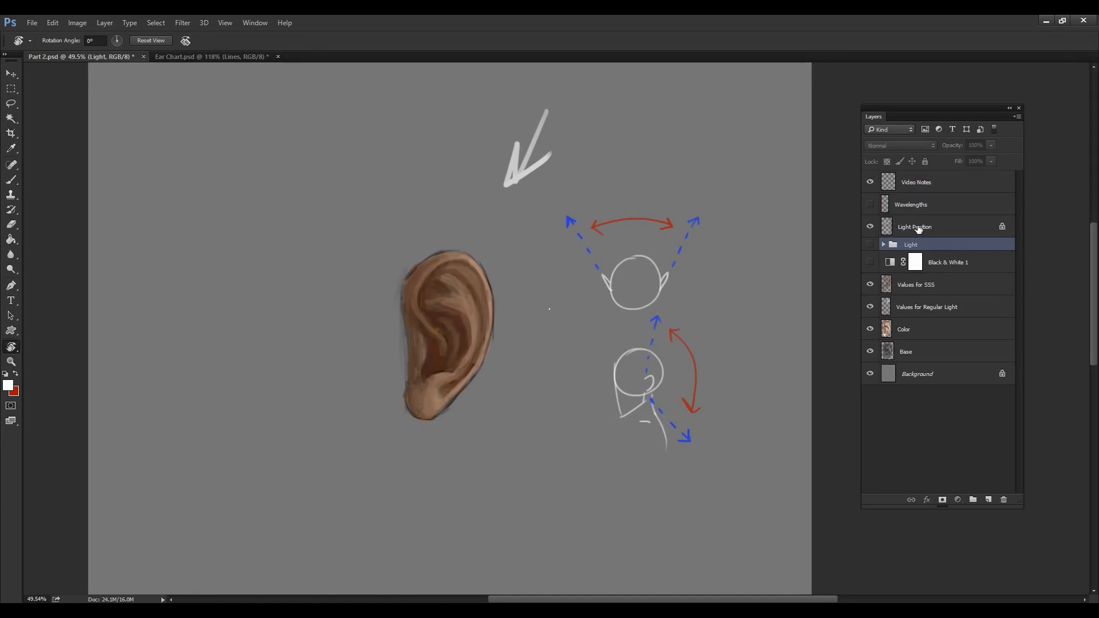
Move the Light Position head diagrams a little closer to the ear.
{"action": "left_click", "coordinate": [913, 228]}
{"action": "key", "text": "v"}
{"action": "left_click_drag", "start_coordinate": [674, 249], "coordinate": [638, 249]}
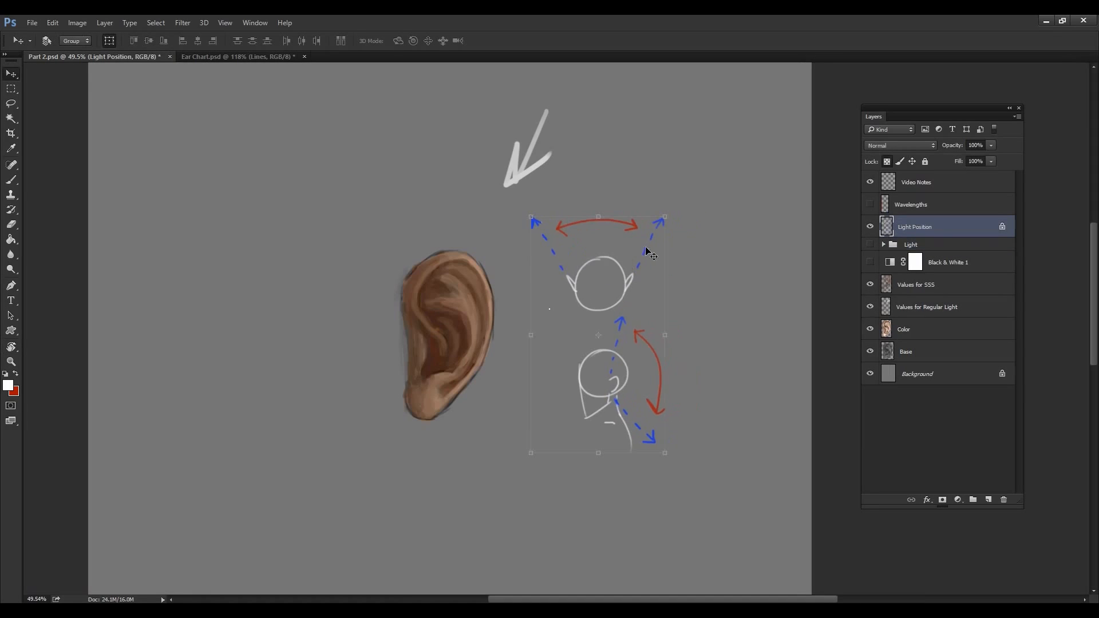
{"action": "key", "text": "m"}
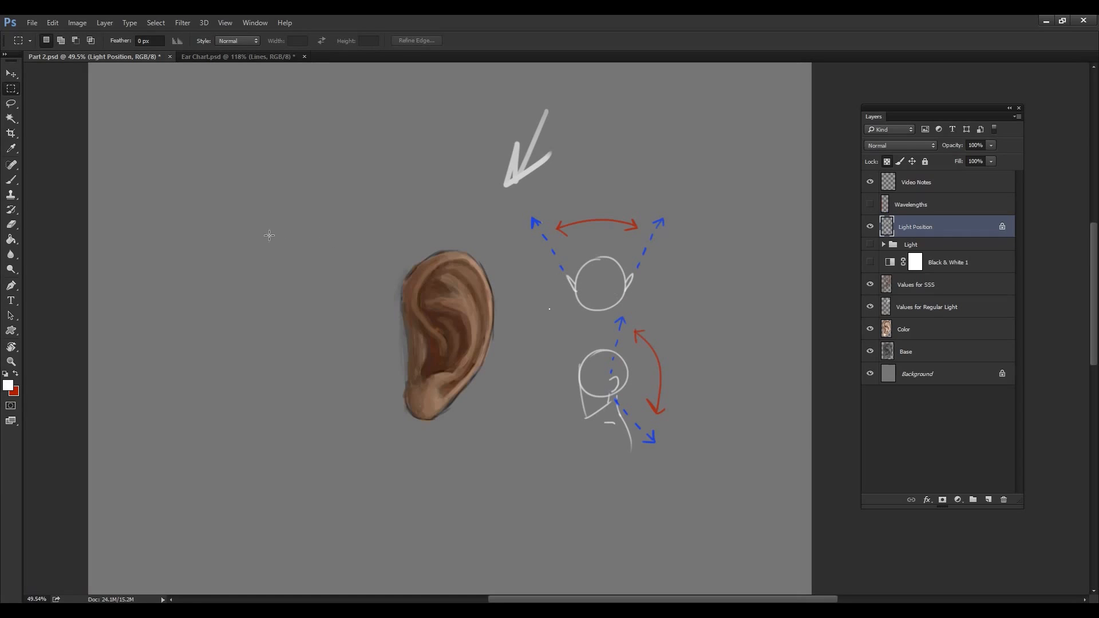
Unlock the Light Position layer's transparent pixels and hand-letter "Top" and "Side" in white on the matching head diagrams.
{"action": "left_click", "coordinate": [14, 179]}
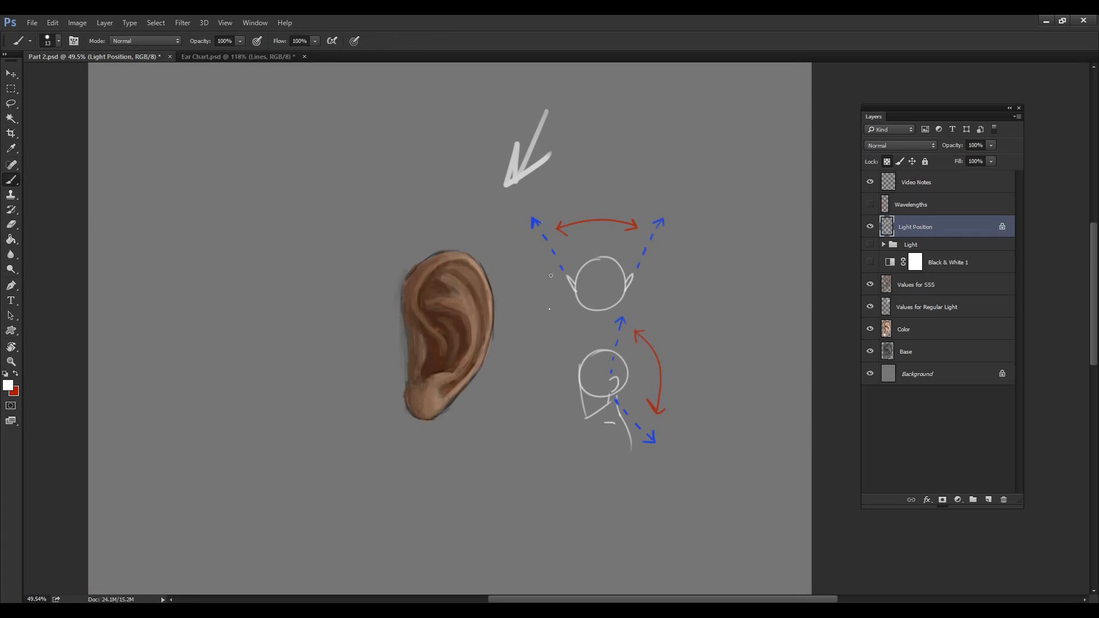
{"action": "left_click", "coordinate": [887, 162]}
{"action": "left_click_drag", "start_coordinate": [586, 279], "coordinate": [597, 276]}
{"action": "left_click_drag", "start_coordinate": [590, 277], "coordinate": [601, 287]}
{"action": "left_click_drag", "start_coordinate": [606, 293], "coordinate": [611, 283]}
{"action": "mouse_move", "coordinate": [542, 376]}
{"action": "left_mouse_down"}
{"action": "mouse_move", "coordinate": [537, 390]}
{"action": "mouse_move", "coordinate": [547, 389]}
{"action": "left_mouse_up"}
{"action": "left_click_drag", "start_coordinate": [559, 375], "coordinate": [553, 391]}
{"action": "left_click_drag", "start_coordinate": [561, 388], "coordinate": [568, 392]}
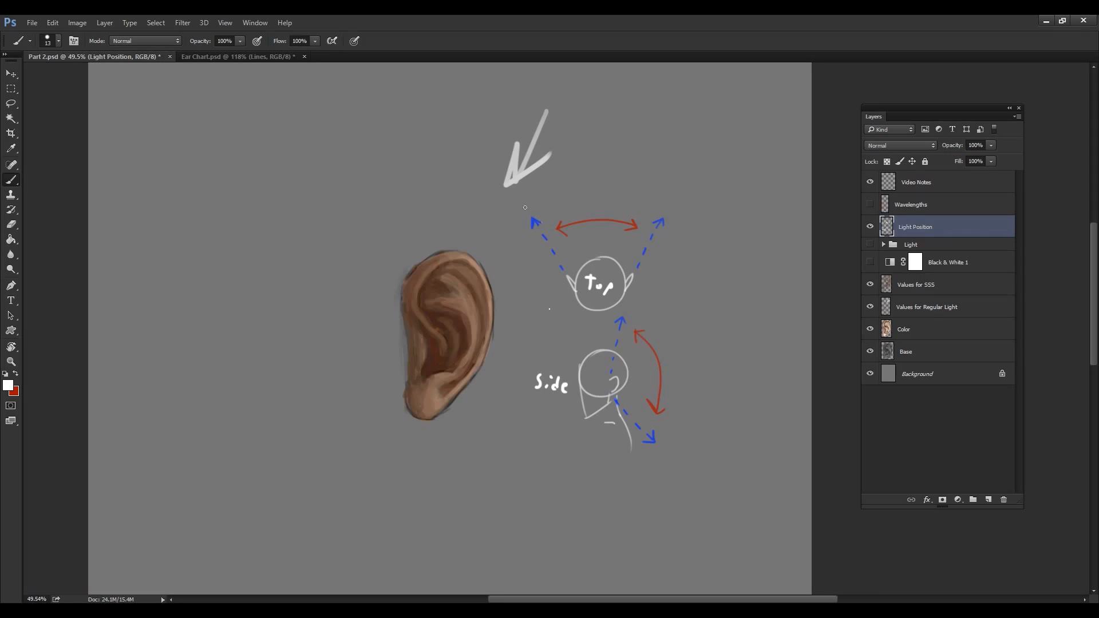
Mark the tips of the top-view diagram's blue dashed arrows in white and undo the marks.
{"action": "left_click_drag", "start_coordinate": [525, 210], "coordinate": [521, 195]}
{"action": "left_click_drag", "start_coordinate": [522, 195], "coordinate": [533, 201]}
{"action": "left_click_drag", "start_coordinate": [667, 211], "coordinate": [673, 201]}
{"action": "key", "text": "ctrl+alt+z"}
{"action": "key", "text": "ctrl+alt+z"}
{"action": "key", "text": "ctrl+alt+z"}
{"action": "key", "text": "ctrl+alt+z"}
Paint a white arc over the top-view diagram's red arrow, with a hooked arrow curving outward past the blue arrow.
{"action": "mouse_move", "coordinate": [548, 205]}
{"action": "left_mouse_down"}
{"action": "mouse_move", "coordinate": [655, 211]}
{"action": "mouse_move", "coordinate": [643, 206]}
{"action": "left_mouse_up"}
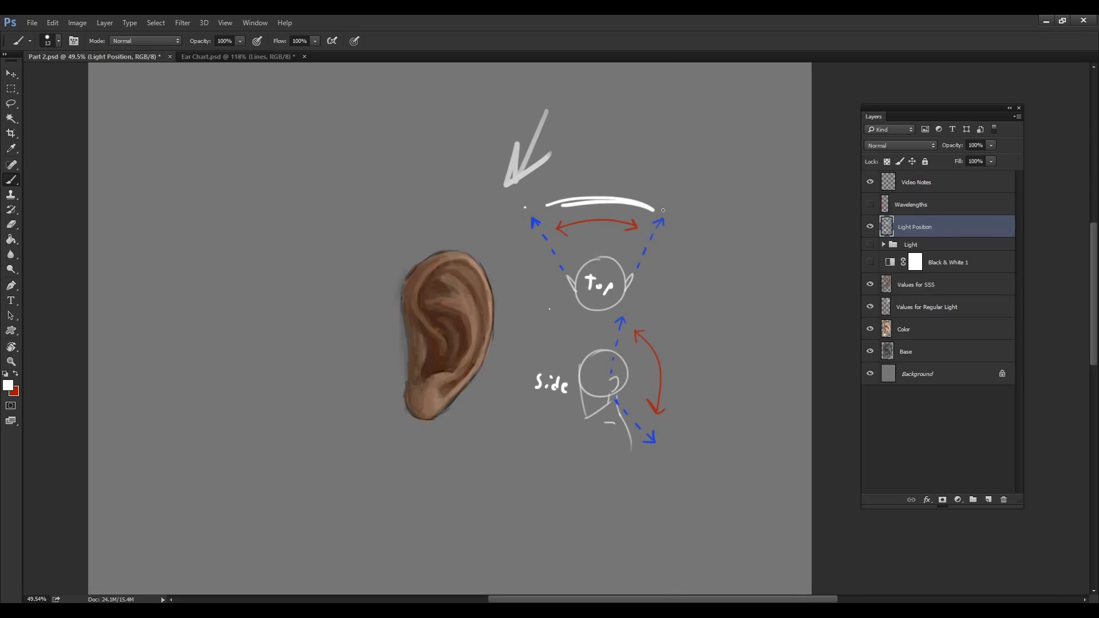
{"action": "left_click_drag", "start_coordinate": [663, 210], "coordinate": [689, 232]}
Add a new layer and paint a thin white edge light down the ear's outer rim with a 10 px brush.
{"action": "left_click", "coordinate": [989, 500]}
{"action": "right_click", "coordinate": [545, 321]}
{"action": "left_click", "coordinate": [610, 285]}
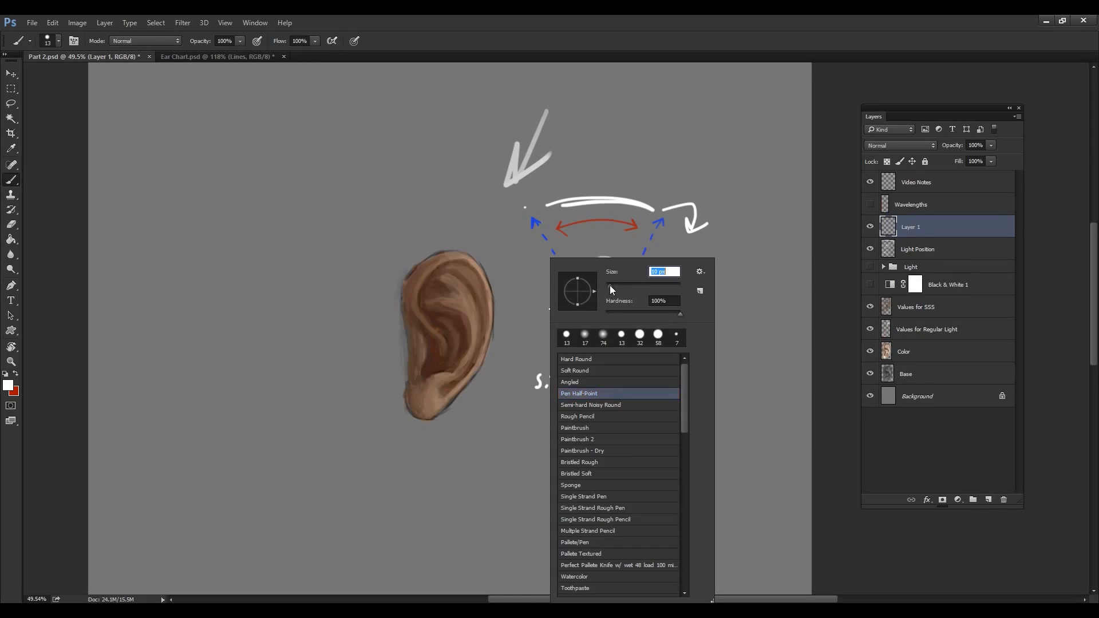
{"action": "left_click", "coordinate": [476, 266]}
{"action": "mouse_move", "coordinate": [478, 261]}
{"action": "left_mouse_down"}
{"action": "mouse_move", "coordinate": [491, 335]}
{"action": "mouse_move", "coordinate": [467, 383]}
{"action": "left_mouse_up"}
{"action": "left_click_drag", "start_coordinate": [481, 366], "coordinate": [446, 407]}
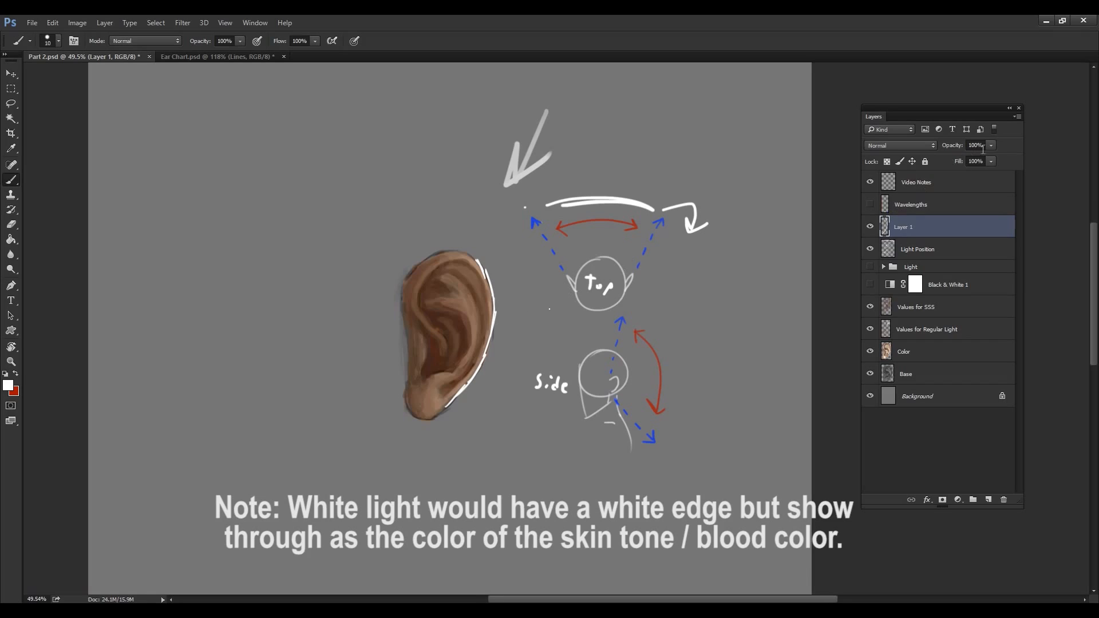
Lower the edge-light layer's opacity to 43% and paint softer, pressure-controlled white strokes along the ear's outer rim.
{"action": "left_click_drag", "start_coordinate": [971, 154], "coordinate": [953, 155]}
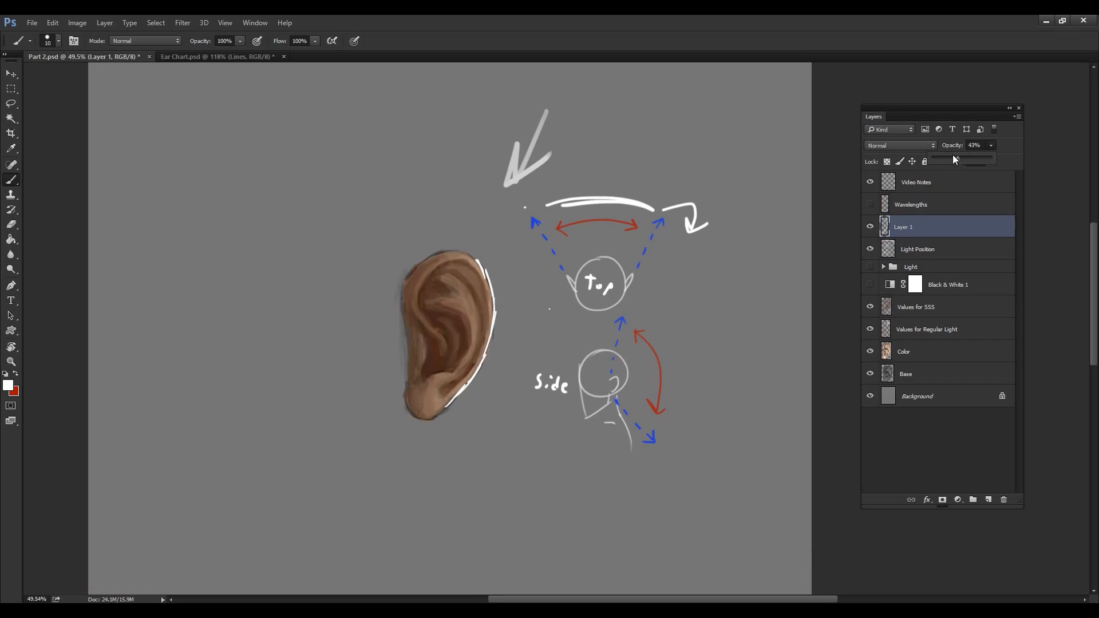
{"action": "left_click", "coordinate": [470, 253]}
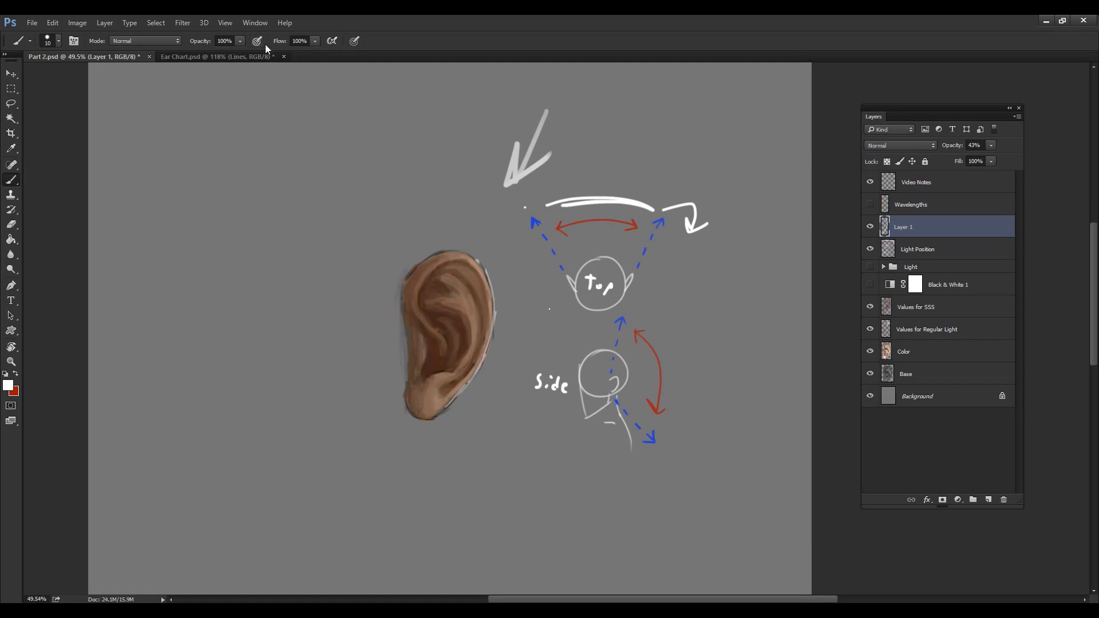
{"action": "left_click_drag", "start_coordinate": [482, 271], "coordinate": [492, 320]}
{"action": "left_click_drag", "start_coordinate": [487, 277], "coordinate": [492, 320]}
{"action": "left_click_drag", "start_coordinate": [458, 398], "coordinate": [467, 384]}
{"action": "left_click_drag", "start_coordinate": [436, 384], "coordinate": [436, 408]}
{"action": "key", "text": "ctrl+z"}
Mark light positions in translucent white around the head diagrams, including an arc behind and a round spot below the side view.
{"action": "left_click_drag", "start_coordinate": [673, 178], "coordinate": [663, 202]}
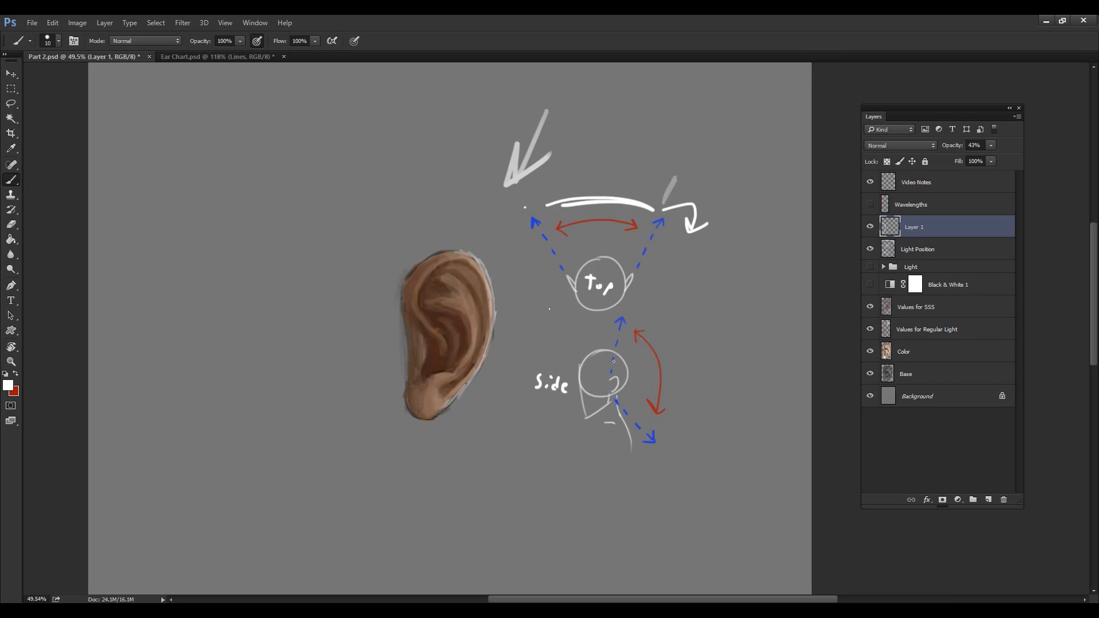
{"action": "mouse_move", "coordinate": [642, 313]}
{"action": "left_mouse_down"}
{"action": "mouse_move", "coordinate": [671, 423]}
{"action": "mouse_move", "coordinate": [678, 376]}
{"action": "mouse_move", "coordinate": [666, 411]}
{"action": "left_mouse_up"}
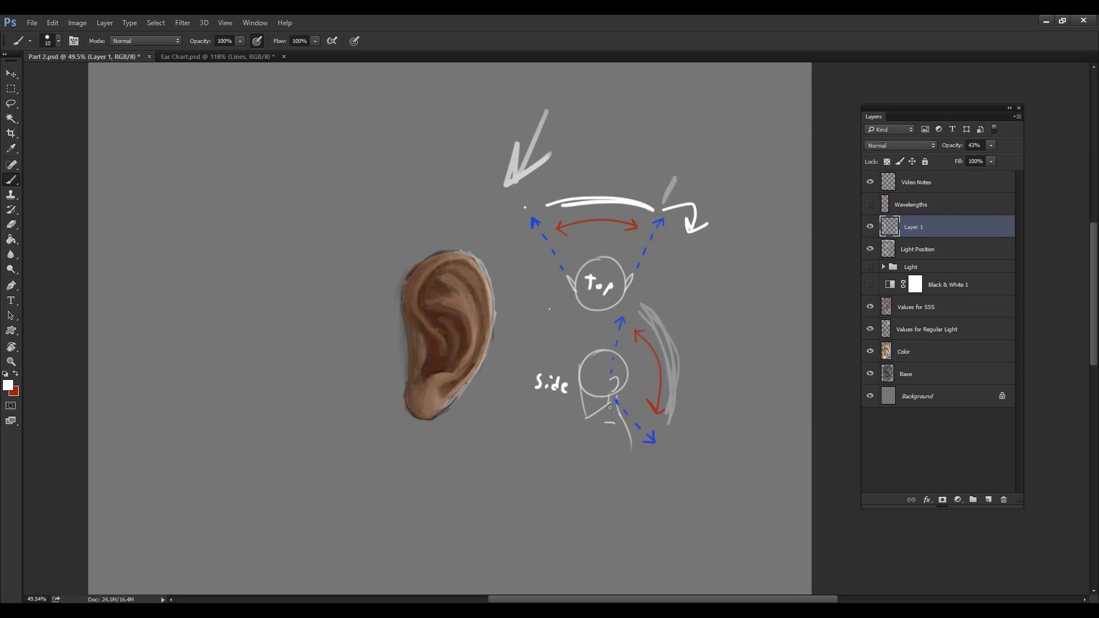
{"action": "left_click_drag", "start_coordinate": [577, 480], "coordinate": [590, 480]}
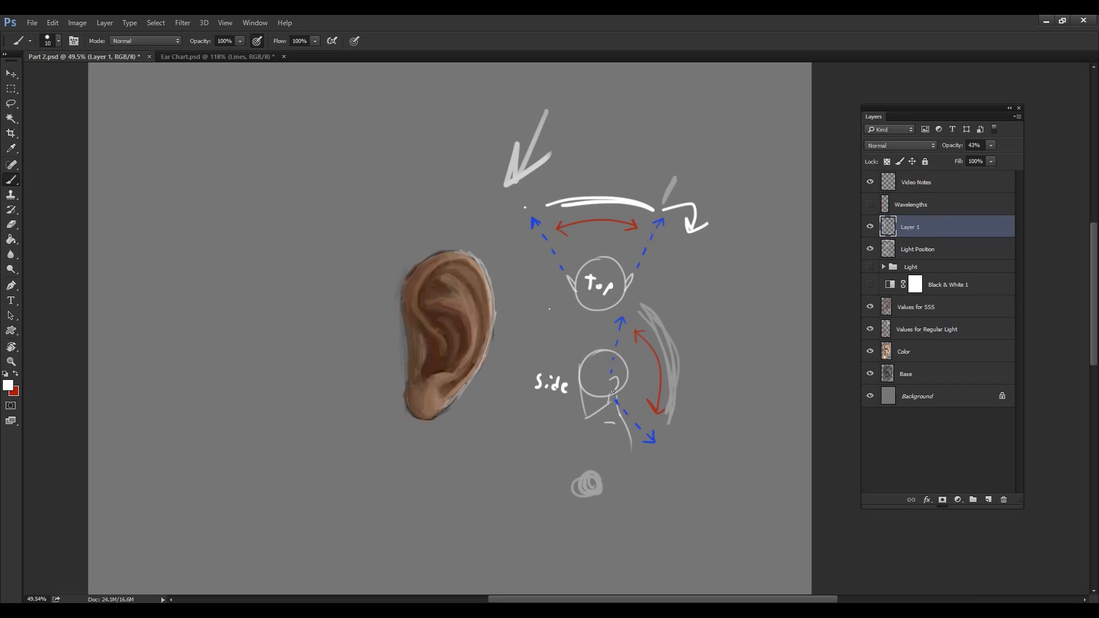
{"action": "mouse_move", "coordinate": [603, 425]}
{"action": "left_mouse_down"}
{"action": "mouse_move", "coordinate": [613, 468]}
{"action": "mouse_move", "coordinate": [589, 438]}
{"action": "left_mouse_up"}
{"action": "key", "text": "ctrl+z"}
{"action": "left_click_drag", "start_coordinate": [614, 396], "coordinate": [642, 433]}
{"action": "left_click_drag", "start_coordinate": [613, 334], "coordinate": [621, 300]}
{"action": "left_click_drag", "start_coordinate": [664, 447], "coordinate": [673, 458]}
Hide Layer 1 and the Light Position layer, and toggle the Black & White 1 adjustment on and off.
{"action": "left_click", "coordinate": [870, 227]}
{"action": "left_click", "coordinate": [871, 249]}
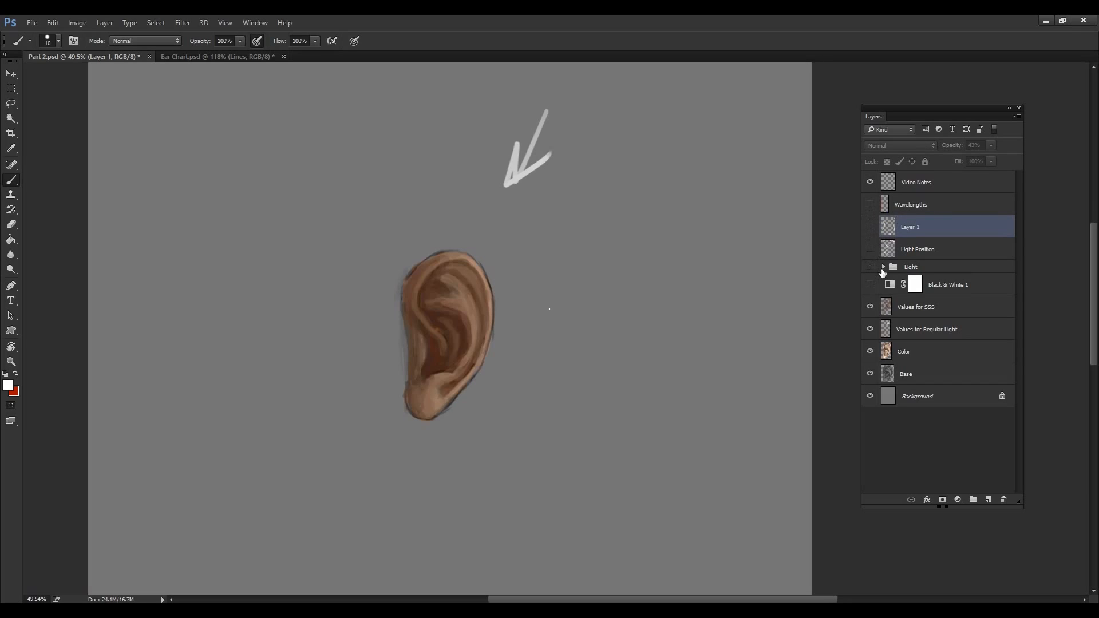
{"action": "left_click", "coordinate": [871, 284]}
{"action": "left_click", "coordinate": [870, 285]}
Expand the Light group and set the hue of its Hue/Saturation 1 adjustment to -180.
{"action": "left_click", "coordinate": [883, 267]}
{"action": "left_click", "coordinate": [899, 284]}
{"action": "double_click", "coordinate": [900, 284]}
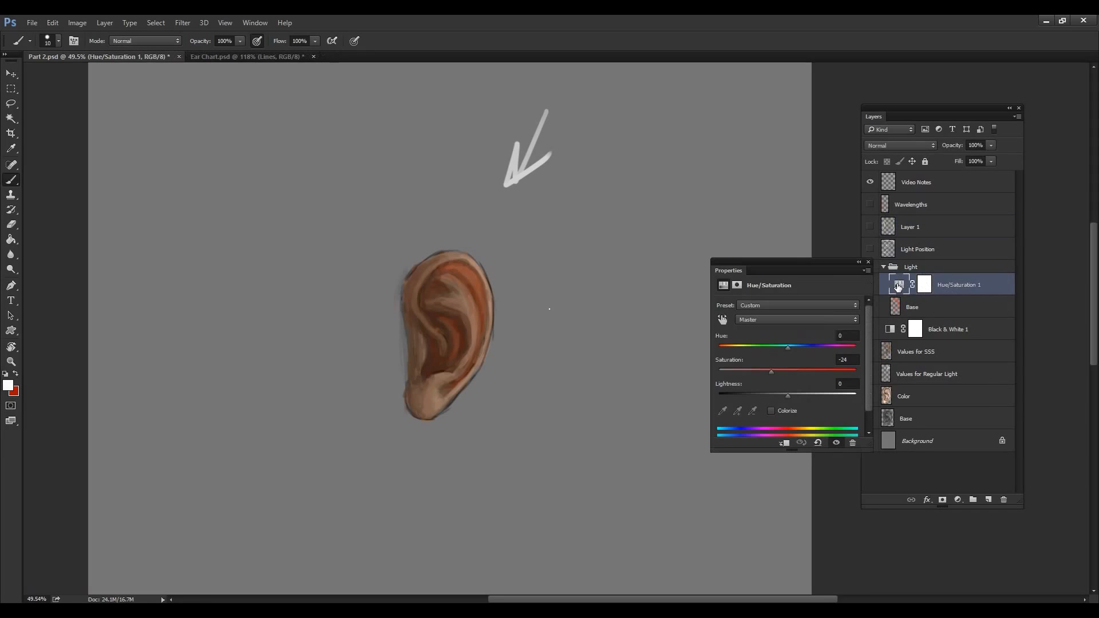
{"action": "left_click_drag", "start_coordinate": [783, 263], "coordinate": [751, 249]}
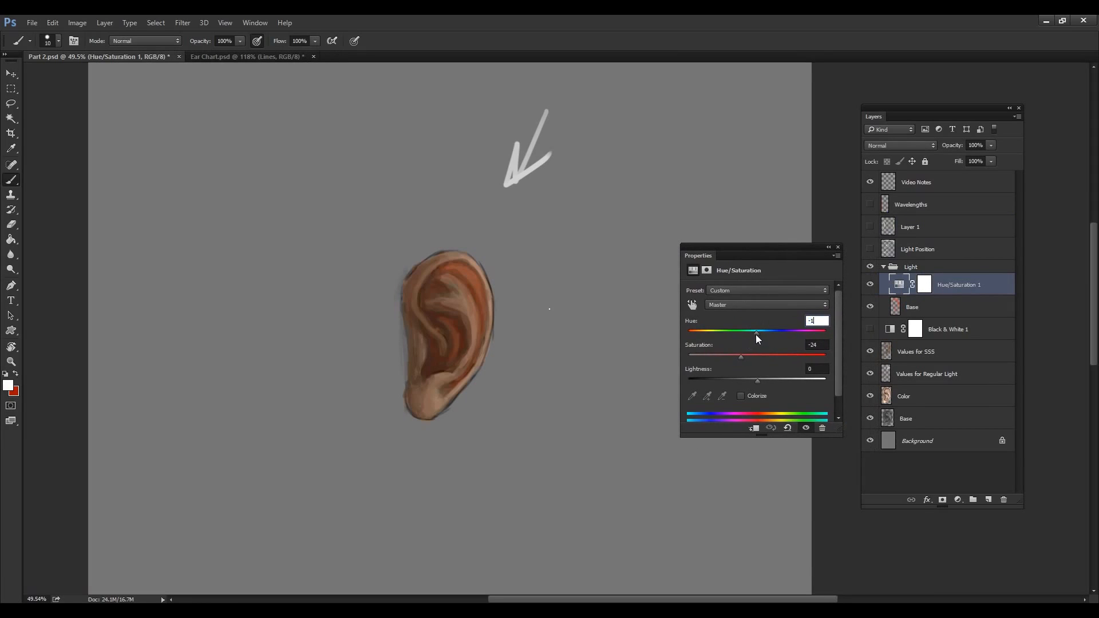
{"action": "left_click_drag", "start_coordinate": [756, 334], "coordinate": [686, 332]}
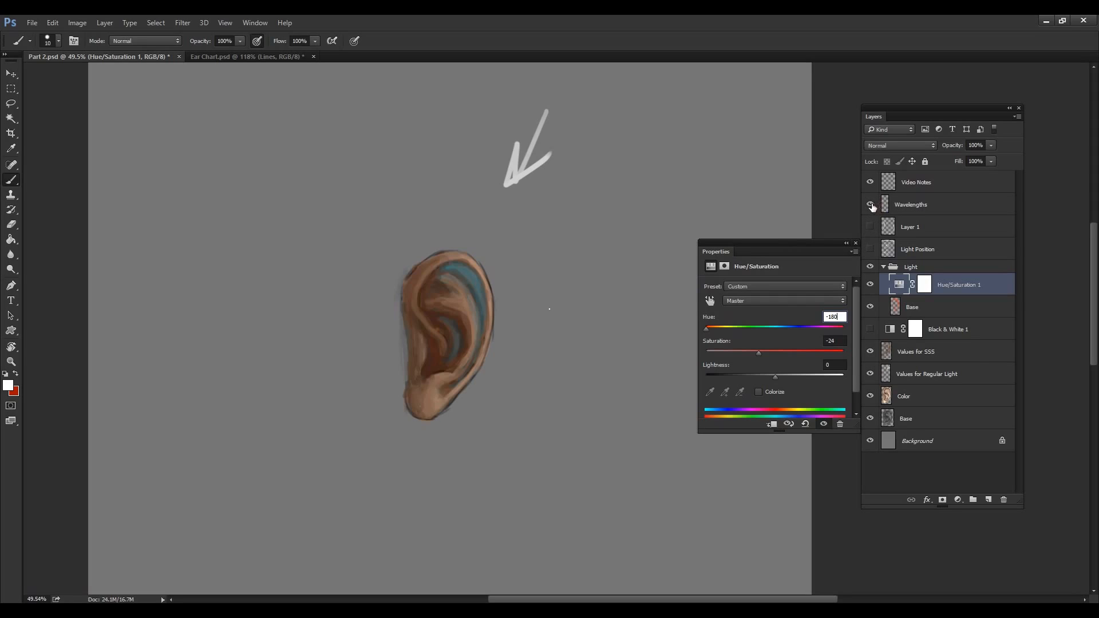
Show and select the Wavelengths layer.
{"action": "left_click", "coordinate": [870, 204]}
{"action": "left_click", "coordinate": [910, 204]}
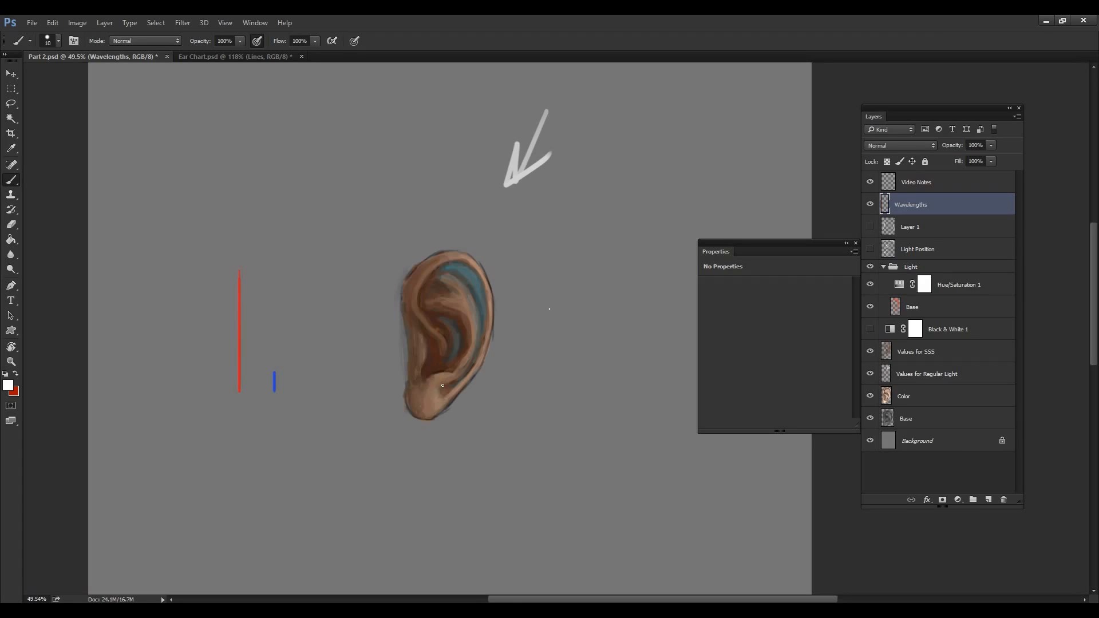
Switch to File Explorer, open the head folder inside Subsurface Scattering, and view rendered.jpg before closing it.
{"action": "left_click", "coordinate": [182, 610]}
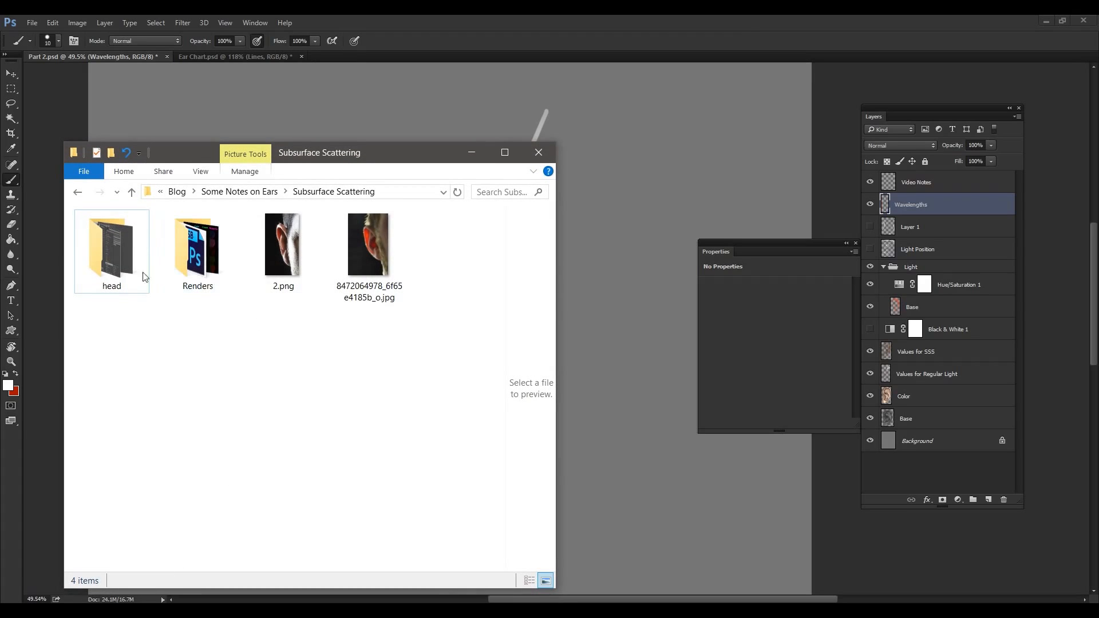
{"action": "double_click", "coordinate": [143, 273]}
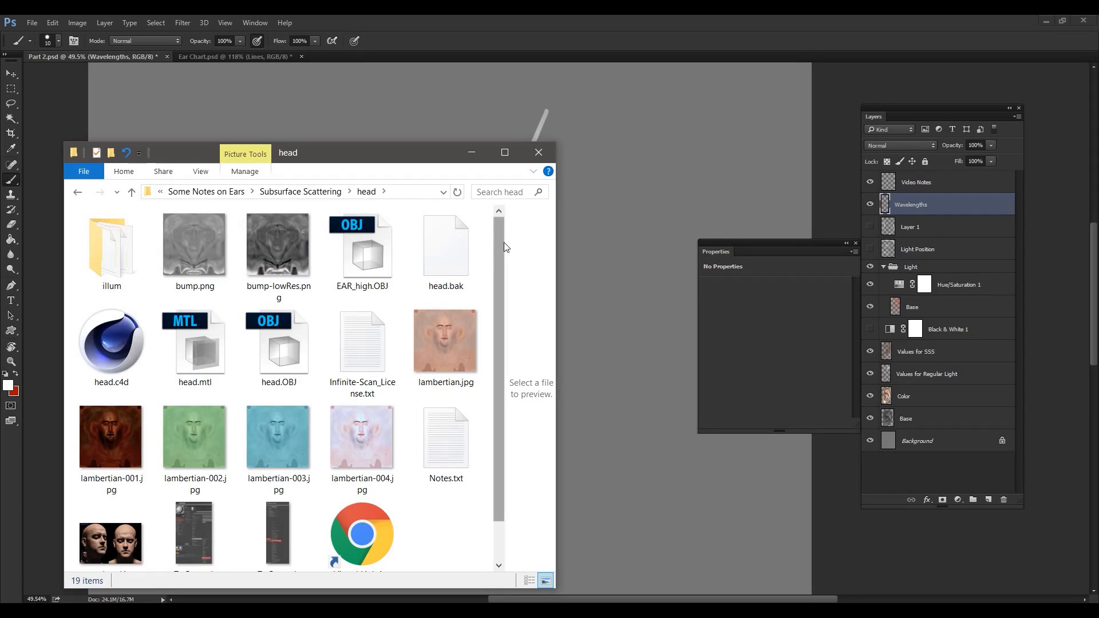
{"action": "scroll", "coordinate": [500, 239], "scroll_direction": "down", "scroll_amount": 2}
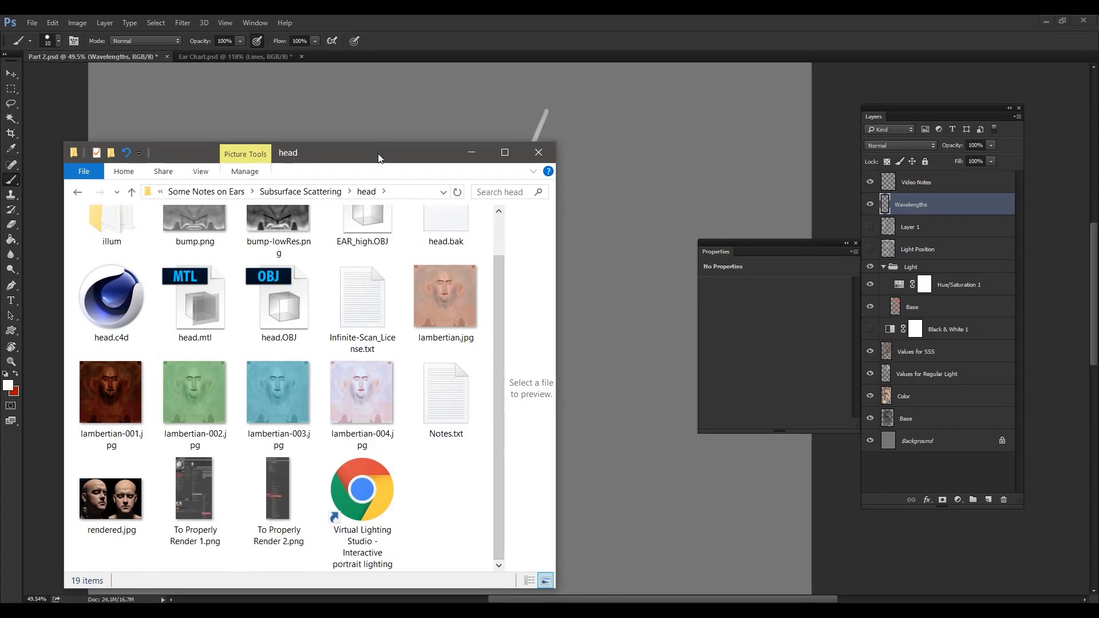
{"action": "left_click_drag", "start_coordinate": [378, 154], "coordinate": [531, 120]}
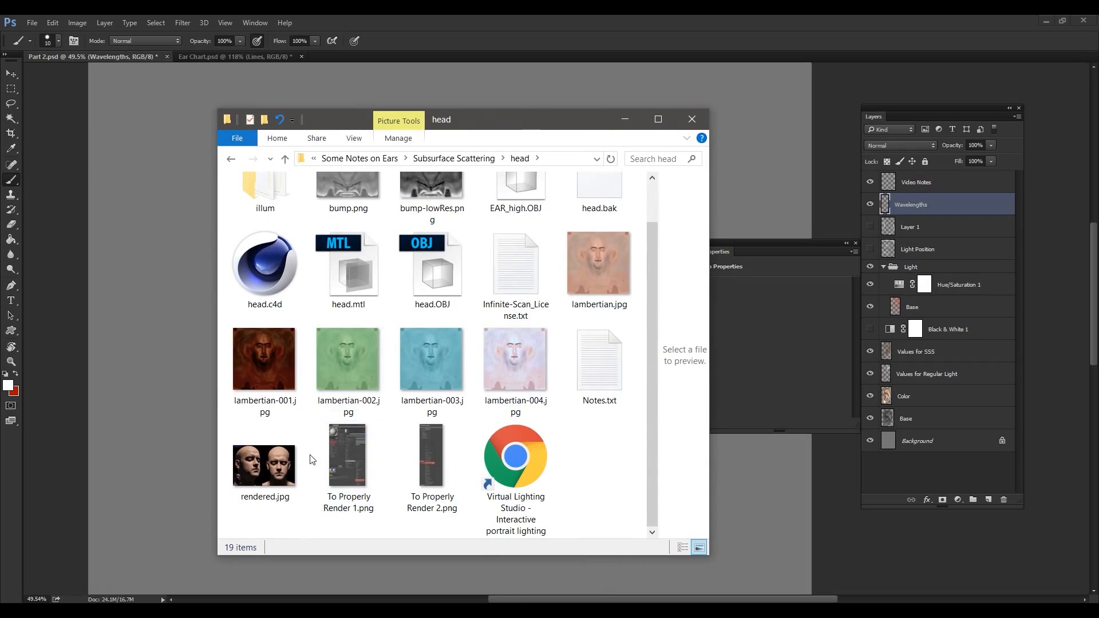
{"action": "double_click", "coordinate": [287, 453]}
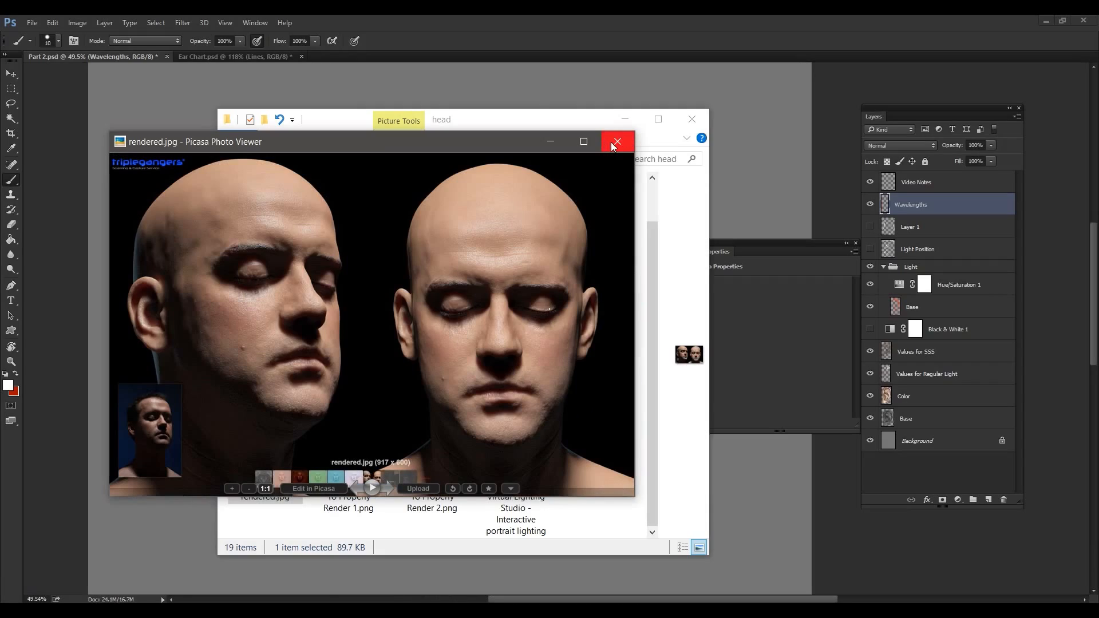
{"action": "left_click", "coordinate": [611, 146]}
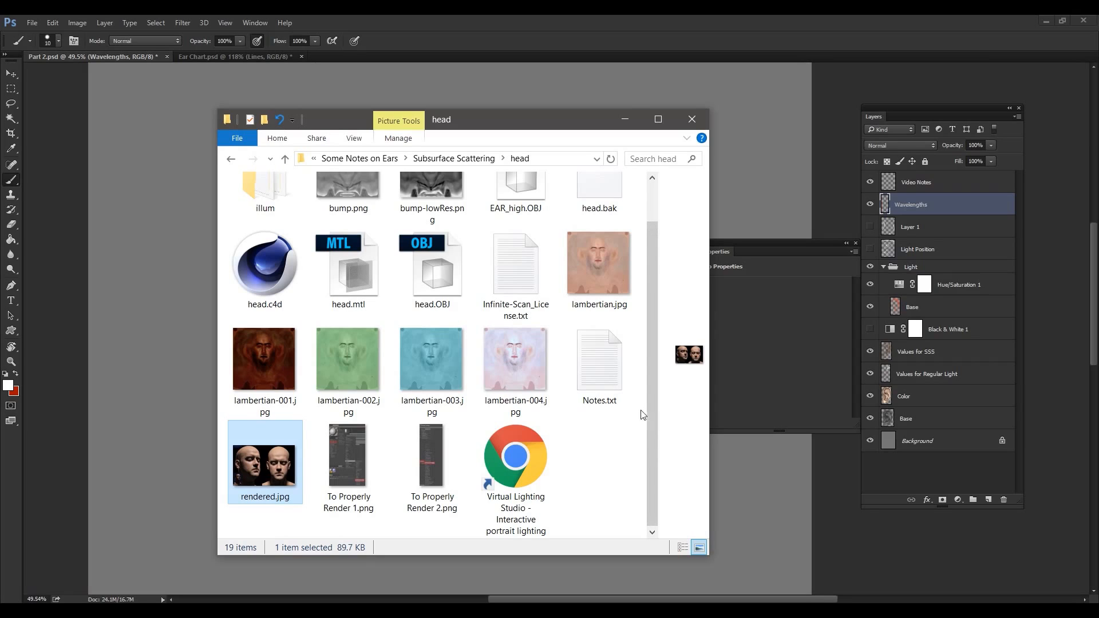
Compare the skin texture maps in the head folder by selecting lambertian-001.jpg, lambertian-003.jpg and lambertian.jpg in turn.
{"action": "left_click_drag", "start_coordinate": [651, 410], "coordinate": [650, 377]}
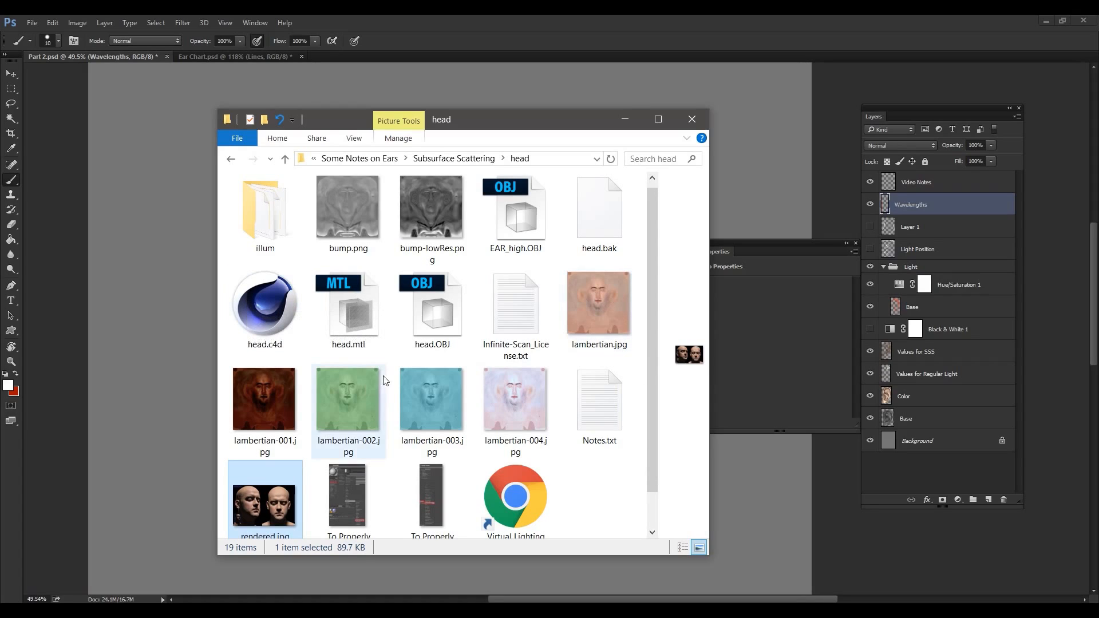
{"action": "left_click", "coordinate": [286, 379]}
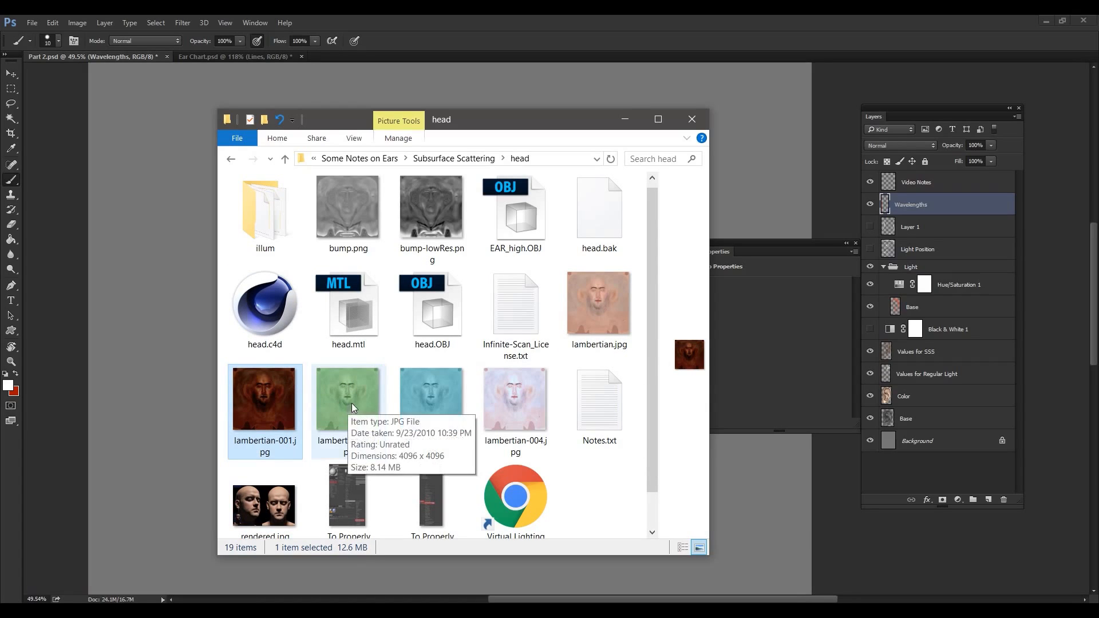
{"action": "left_click", "coordinate": [429, 395]}
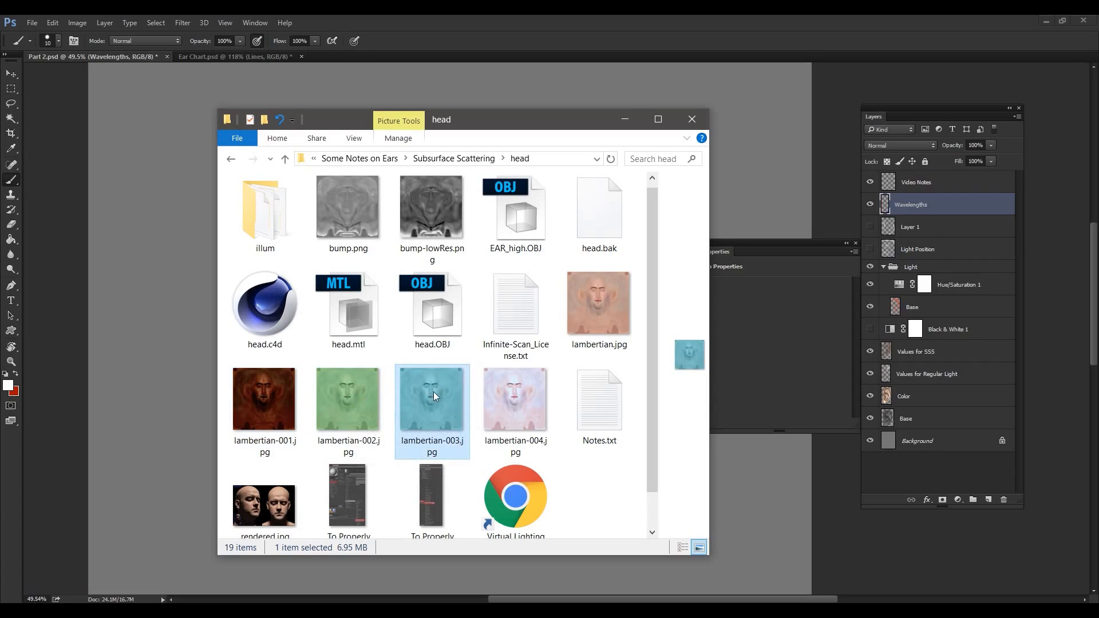
{"action": "left_click", "coordinate": [618, 299]}
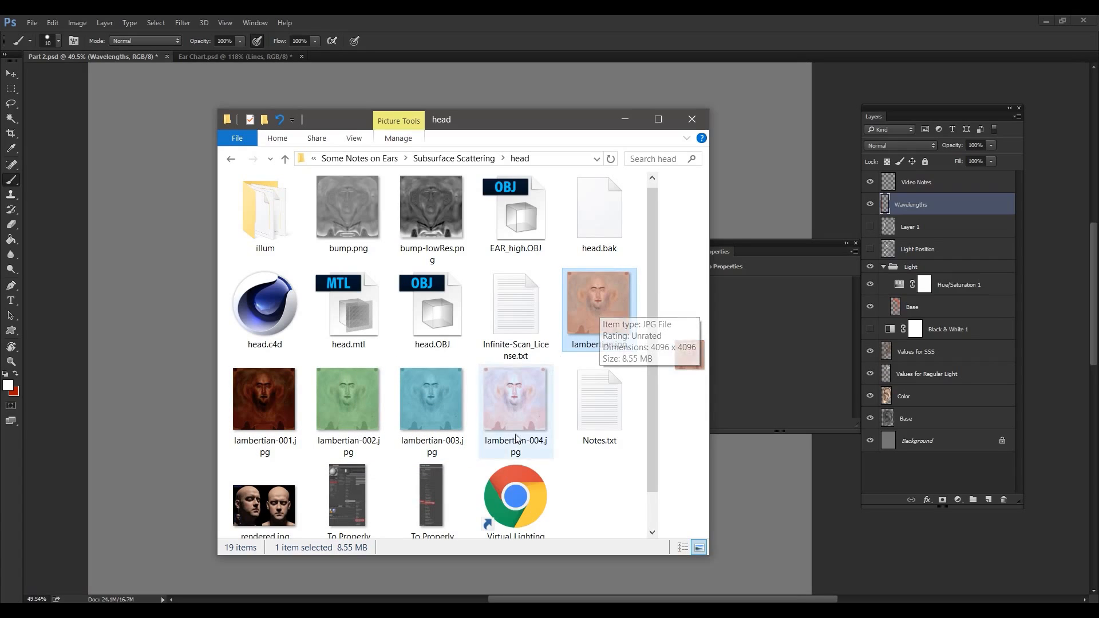
Compare the remaining skin texture maps by selecting lambertian-004.jpg, lambertian-003.jpg, lambertian-002.jpg and lambertian-001.jpg in turn.
{"action": "left_click", "coordinate": [503, 410]}
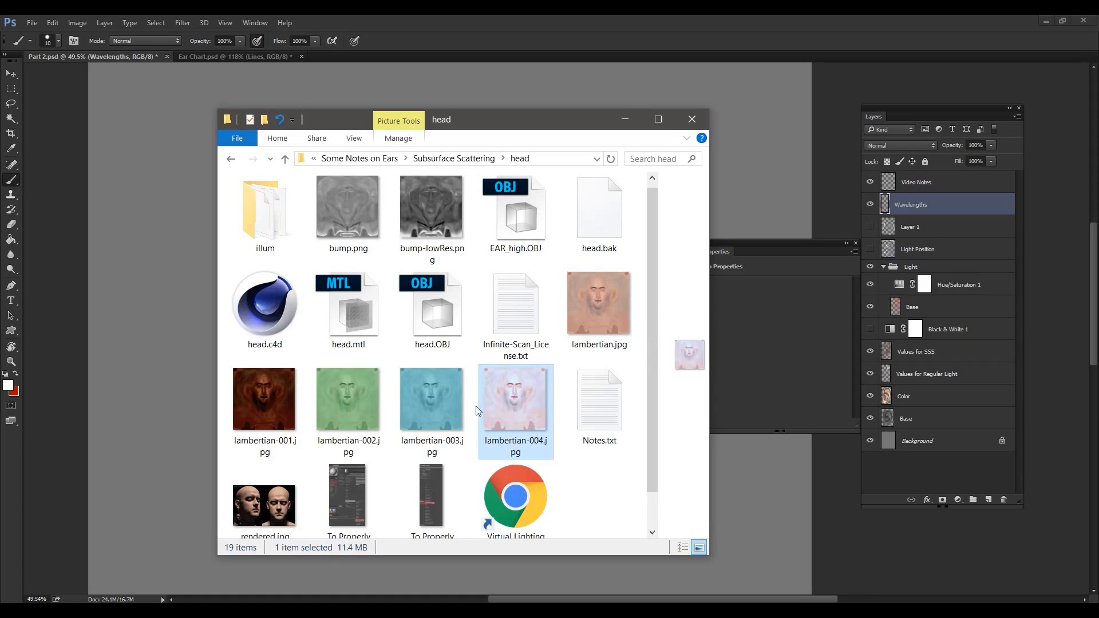
{"action": "left_click", "coordinate": [438, 406]}
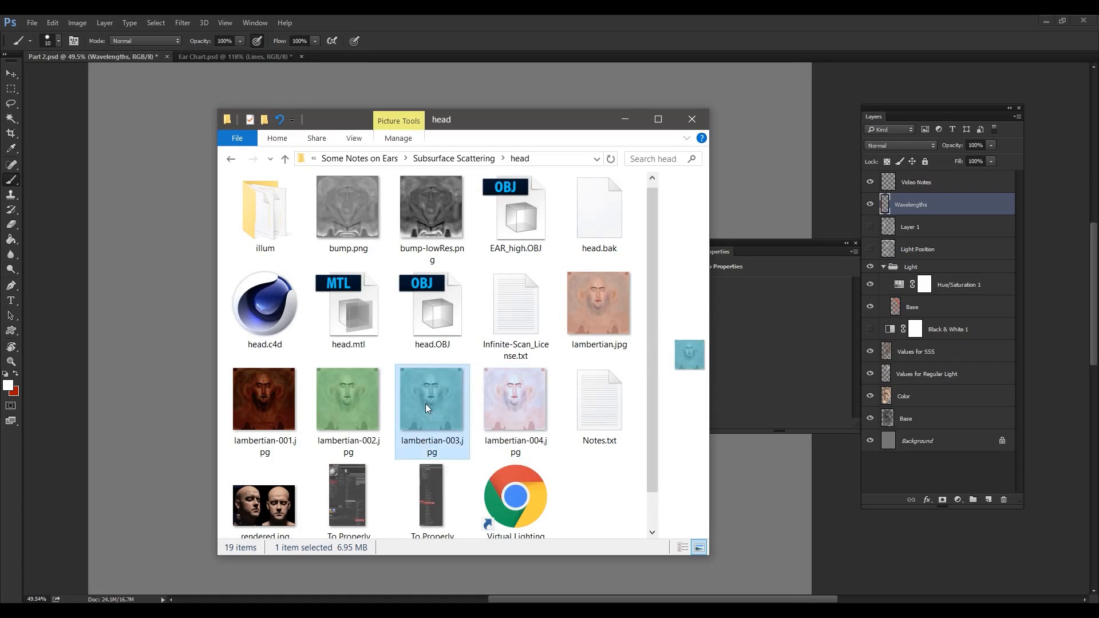
{"action": "left_click", "coordinate": [367, 399]}
{"action": "left_click", "coordinate": [275, 403]}
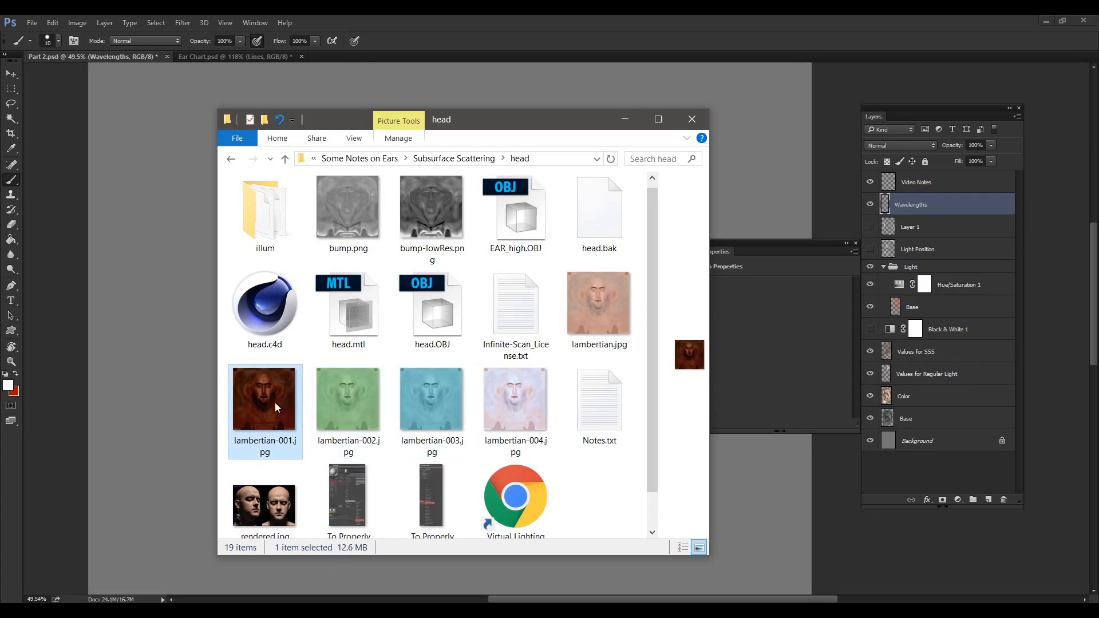
View To Properly Render 1.png from the head folder and move the folder window clear of the image.
{"action": "scroll", "coordinate": [445, 389], "scroll_direction": "down", "scroll_amount": 1}
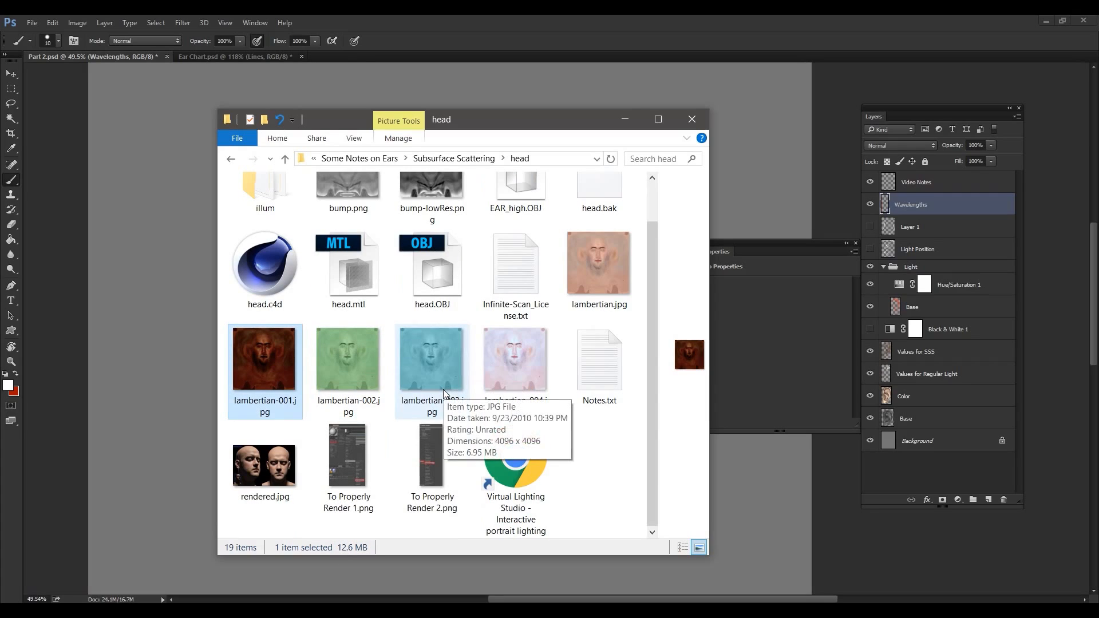
{"action": "double_click", "coordinate": [334, 437]}
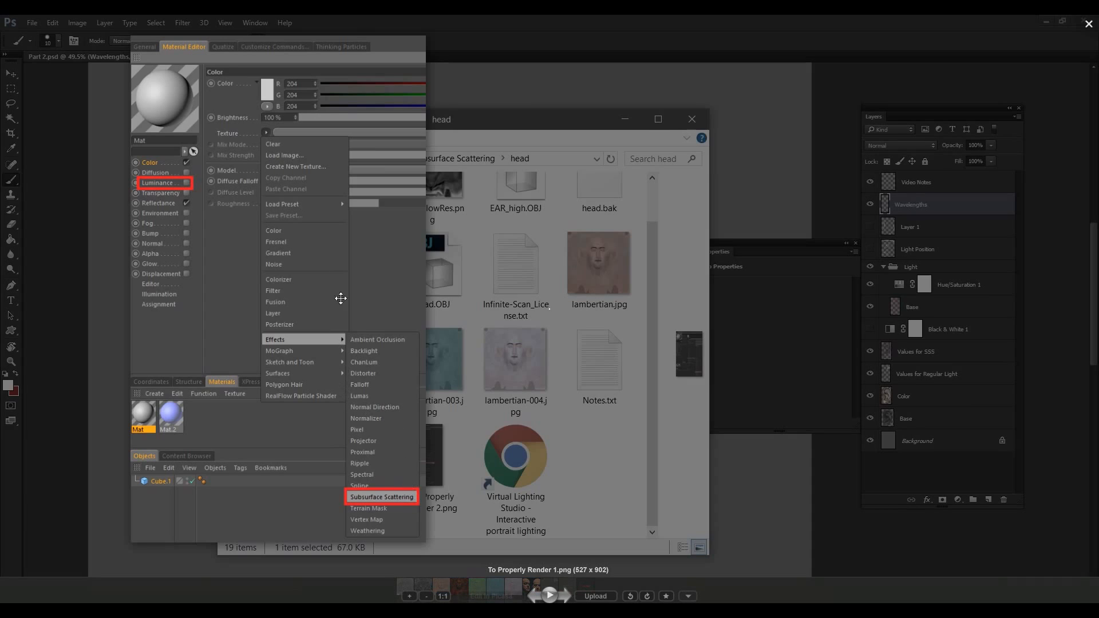
{"action": "left_click", "coordinate": [609, 287]}
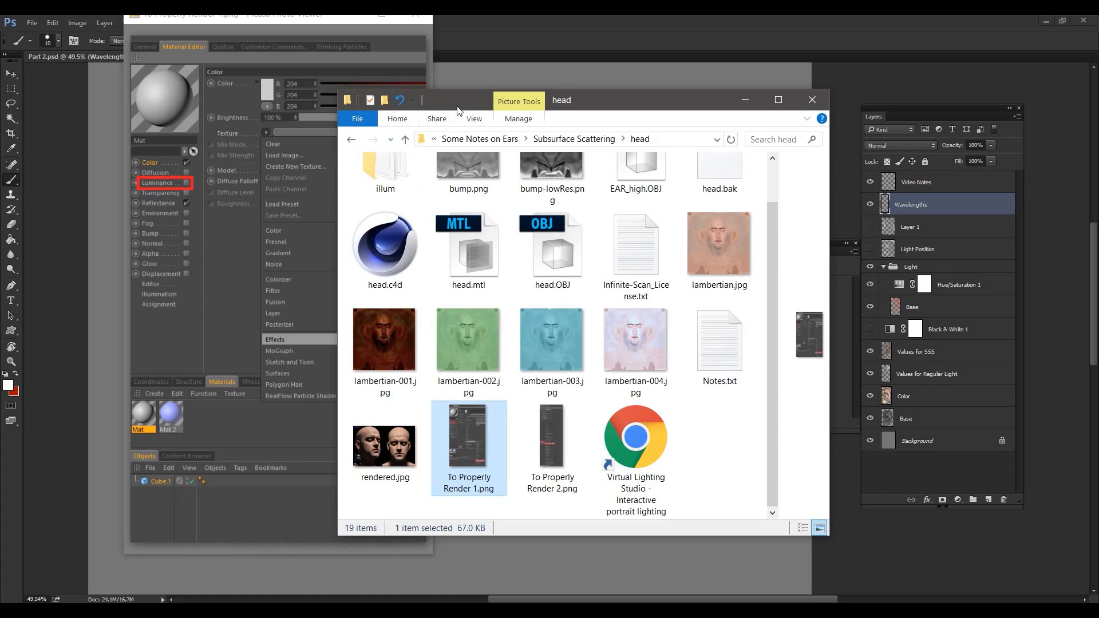
{"action": "left_click_drag", "start_coordinate": [458, 110], "coordinate": [560, 92]}
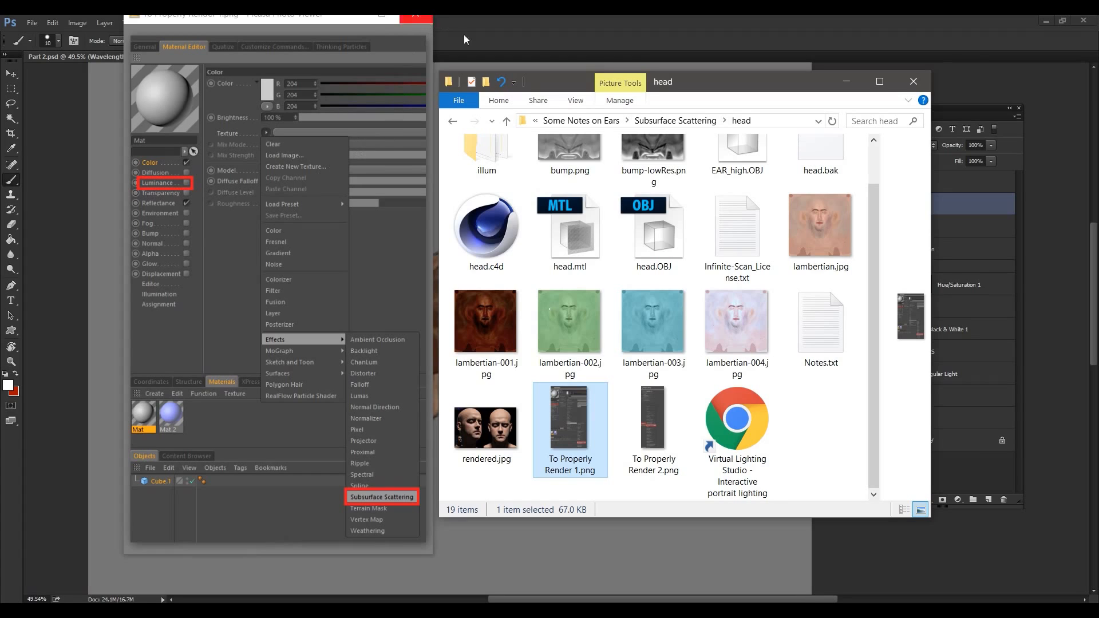
View To Properly Render 2.png from the head folder, move its viewer window, and close it.
{"action": "double_click", "coordinate": [653, 424]}
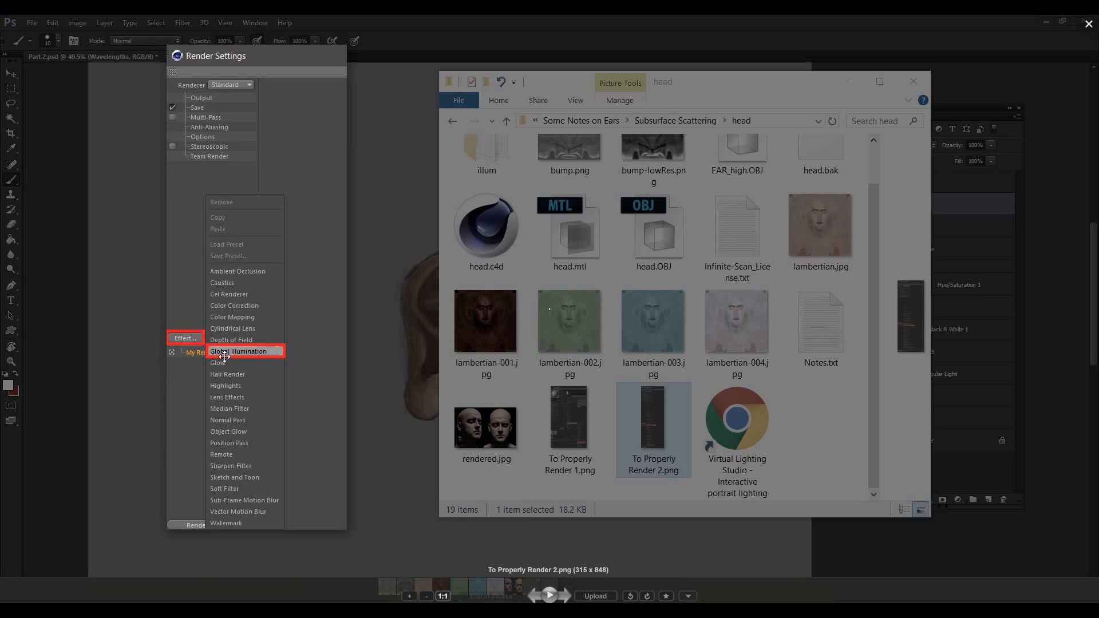
{"action": "left_click", "coordinate": [607, 221]}
{"action": "left_click_drag", "start_coordinate": [242, 14], "coordinate": [429, 81]}
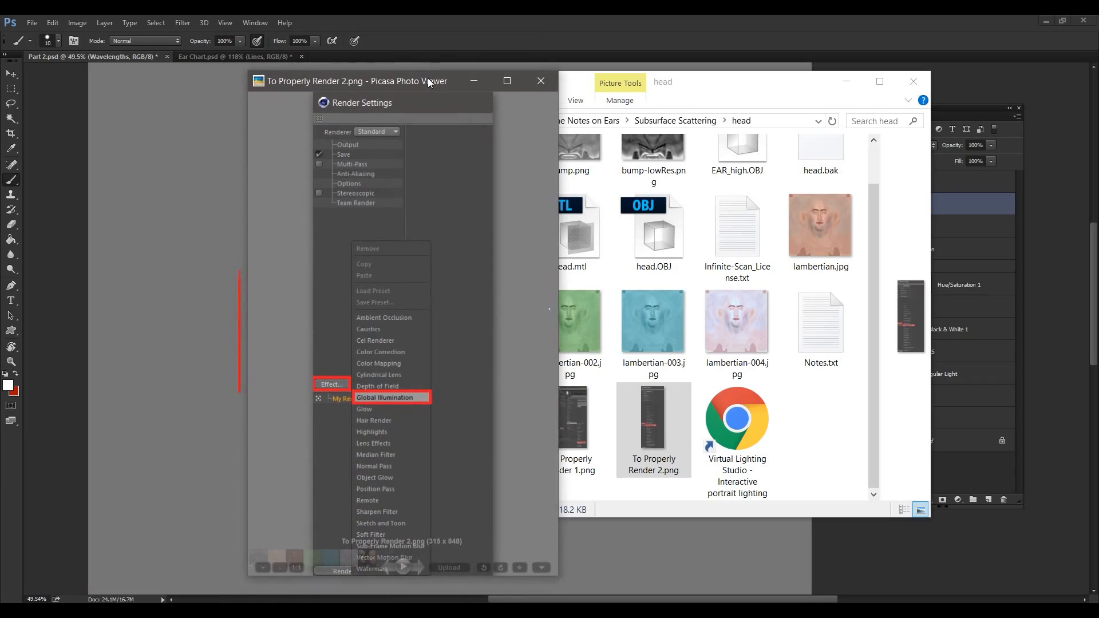
{"action": "left_click", "coordinate": [540, 82]}
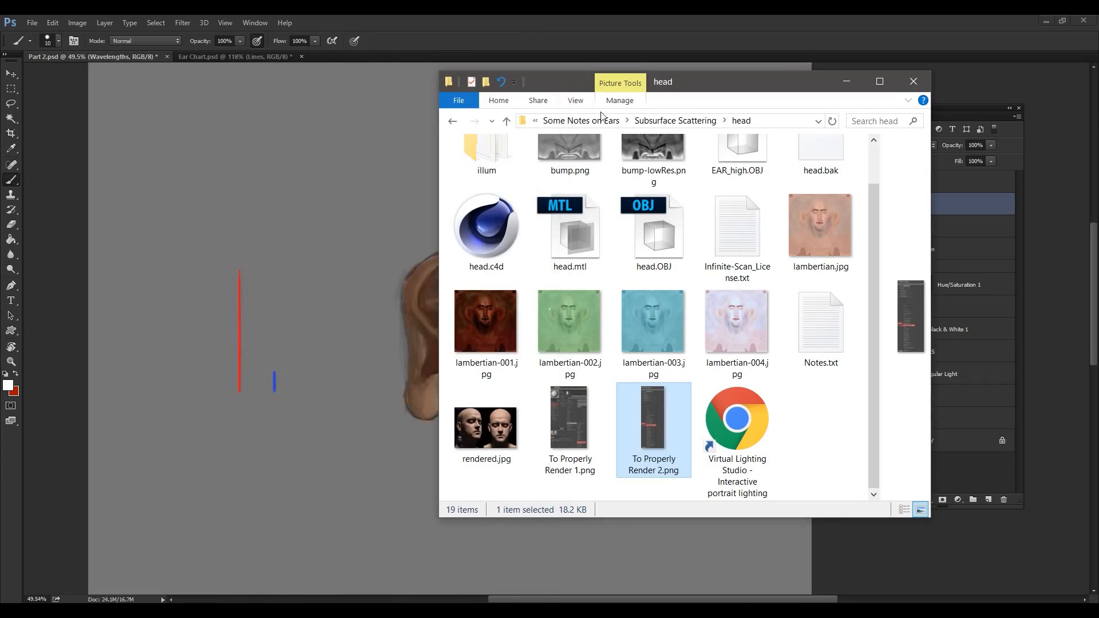
Go up to the Subsurface Scattering folder, browse its Renders folder of ear images, and close File Explorer.
{"action": "left_click", "coordinate": [670, 121]}
{"action": "left_click_drag", "start_coordinate": [562, 87], "coordinate": [421, 91]}
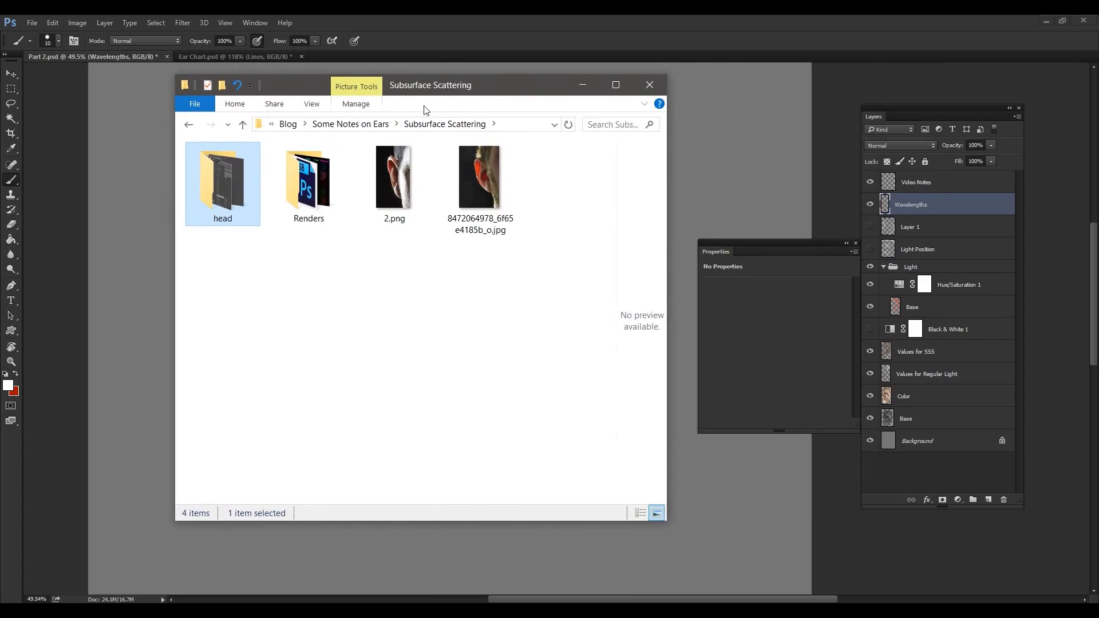
{"action": "double_click", "coordinate": [334, 170]}
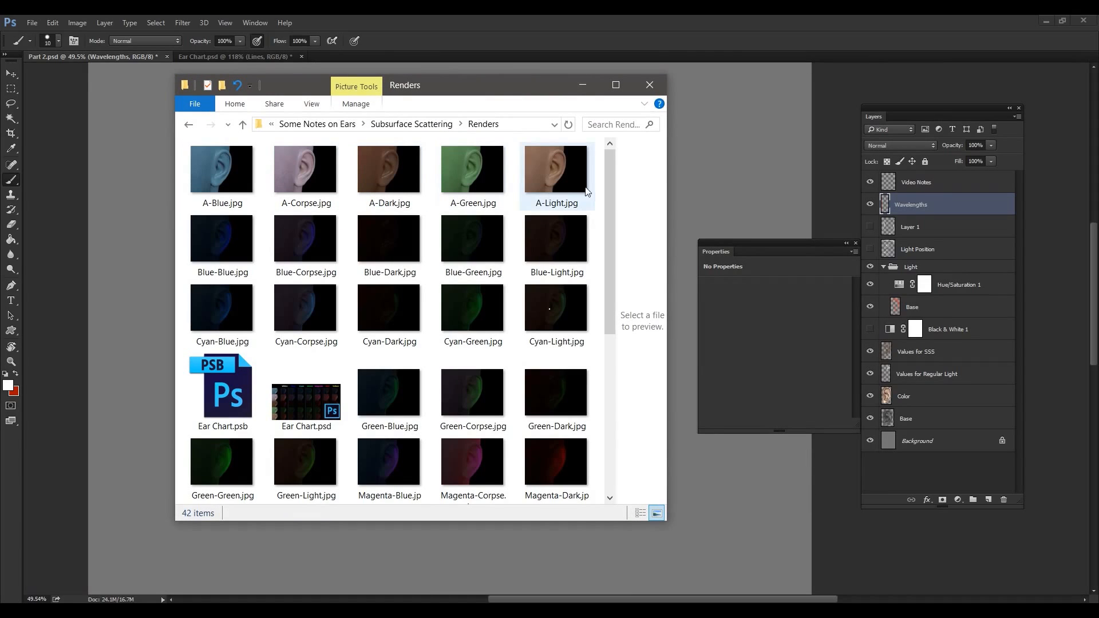
{"action": "mouse_move", "coordinate": [606, 191]}
{"action": "left_mouse_down"}
{"action": "mouse_move", "coordinate": [630, 343]}
{"action": "mouse_move", "coordinate": [645, 336]}
{"action": "mouse_move", "coordinate": [619, 184]}
{"action": "left_mouse_up"}
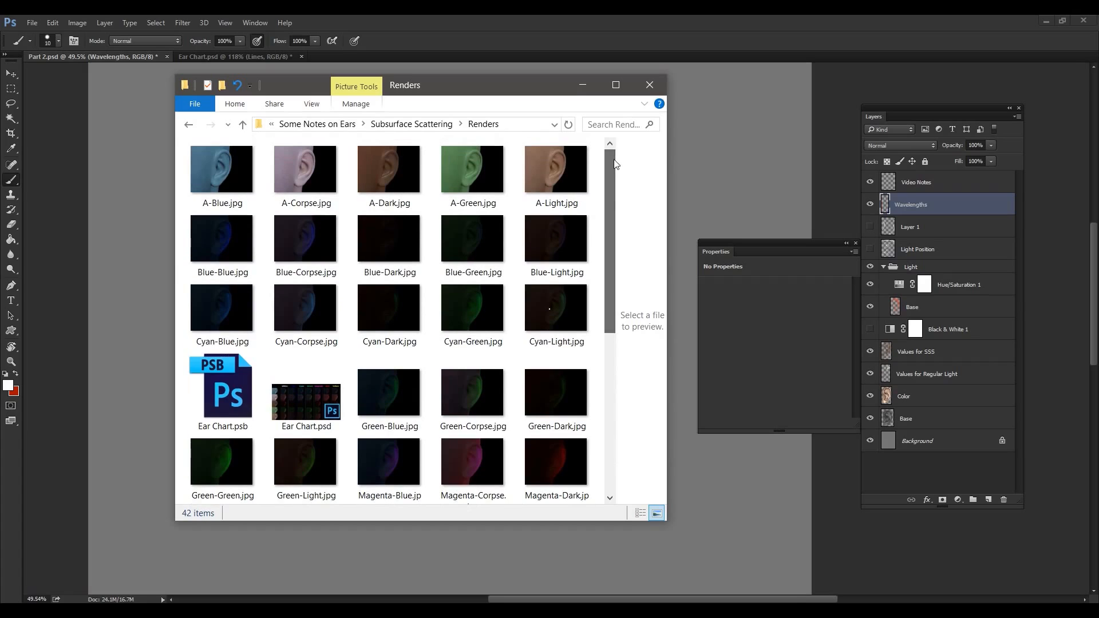
{"action": "left_click", "coordinate": [649, 84]}
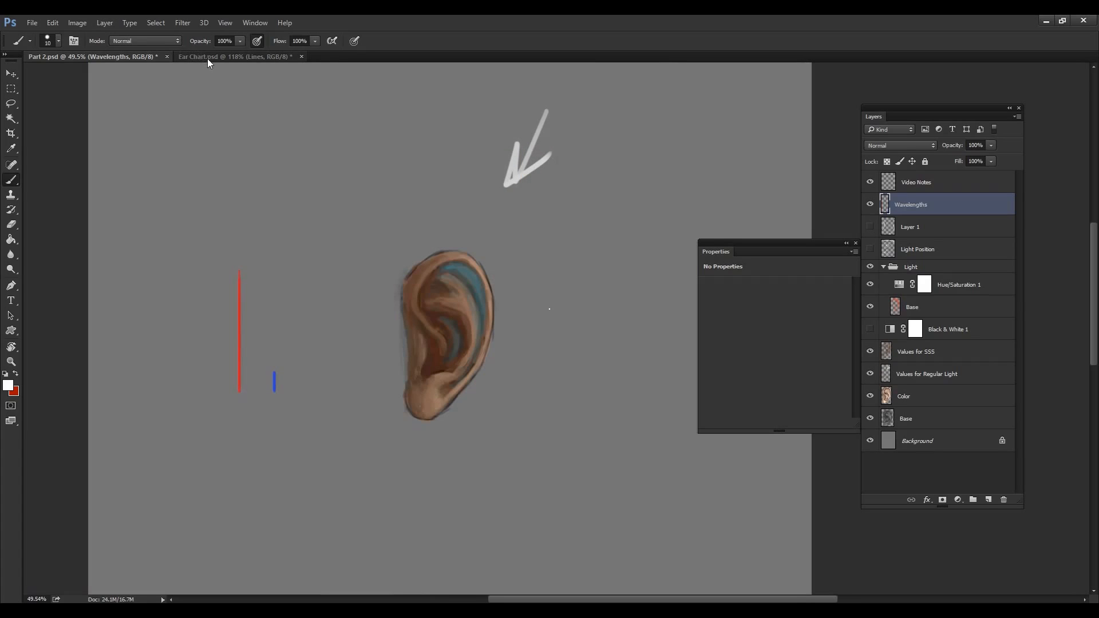
Switch to the Ear Chart.psd document, move the Layers panel aside, and close the Properties panel.
{"action": "left_click", "coordinate": [207, 58]}
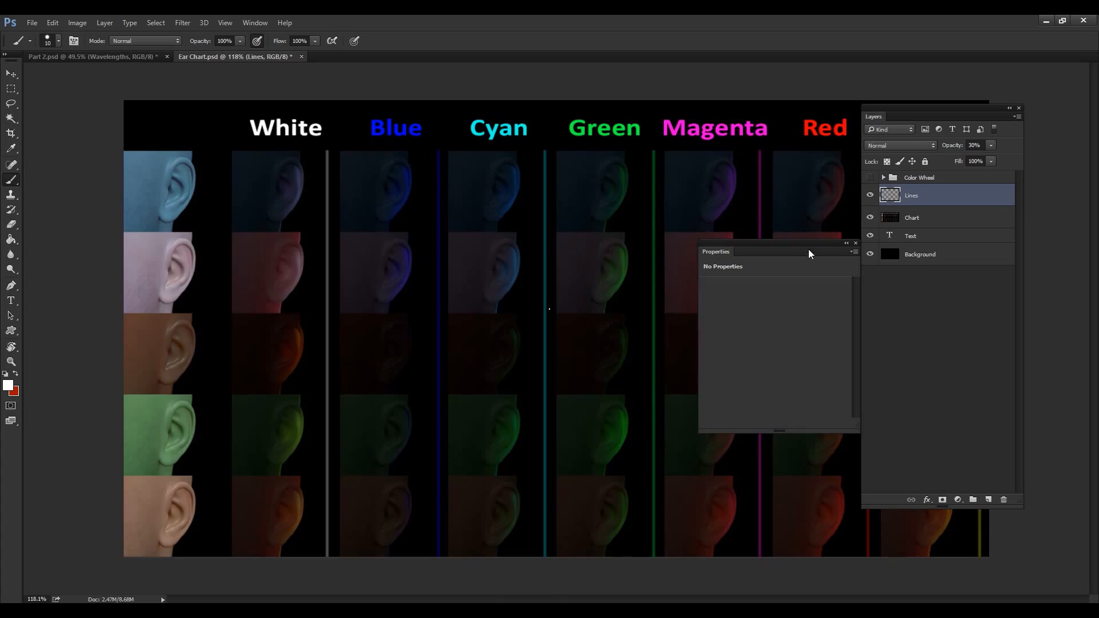
{"action": "left_click_drag", "start_coordinate": [810, 252], "coordinate": [272, 222]}
{"action": "left_click_drag", "start_coordinate": [943, 122], "coordinate": [1015, 114]}
{"action": "left_click_drag", "start_coordinate": [269, 222], "coordinate": [221, 224]}
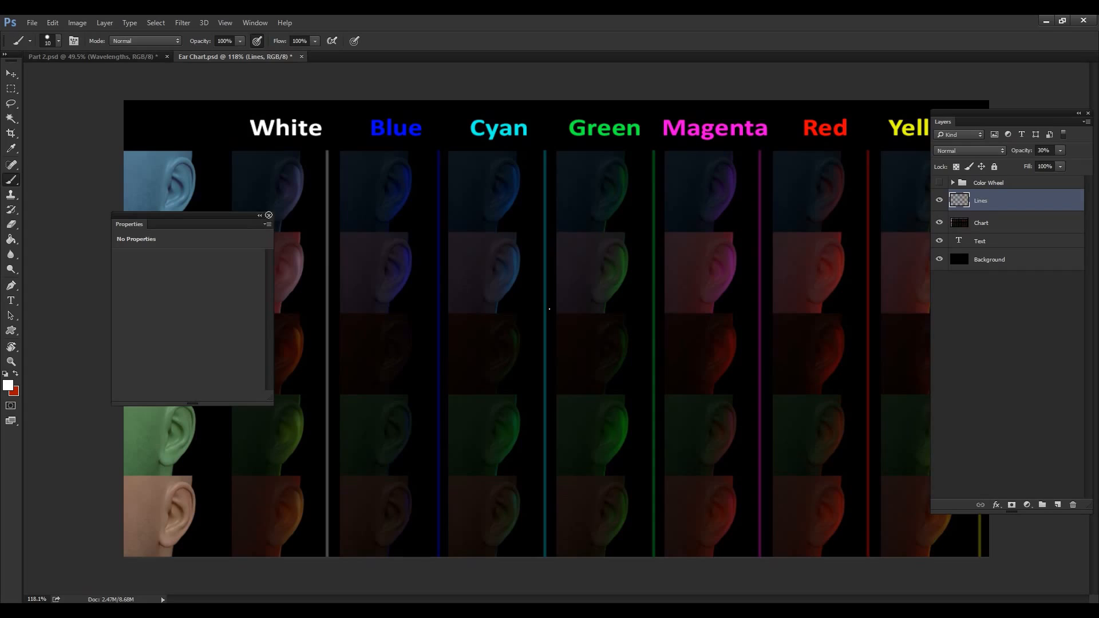
{"action": "left_click", "coordinate": [269, 215]}
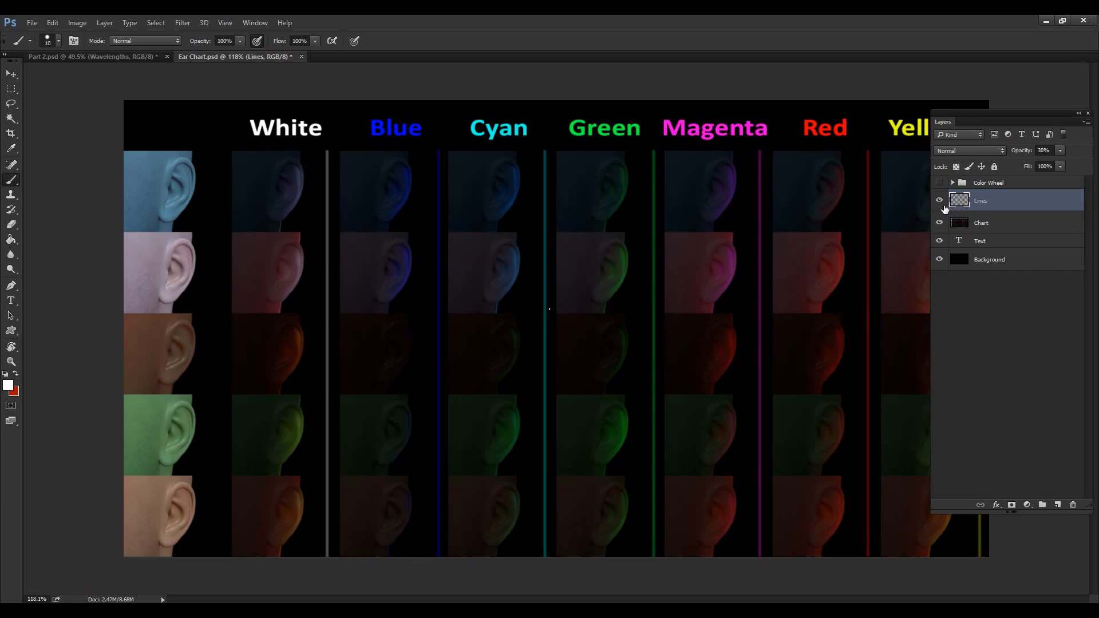
Toggle the Lines layer off and back on, and move the Layers panel farther off the chart.
{"action": "left_click", "coordinate": [939, 201]}
{"action": "left_click", "coordinate": [939, 201]}
{"action": "left_click_drag", "start_coordinate": [1008, 113], "coordinate": [1027, 123]}
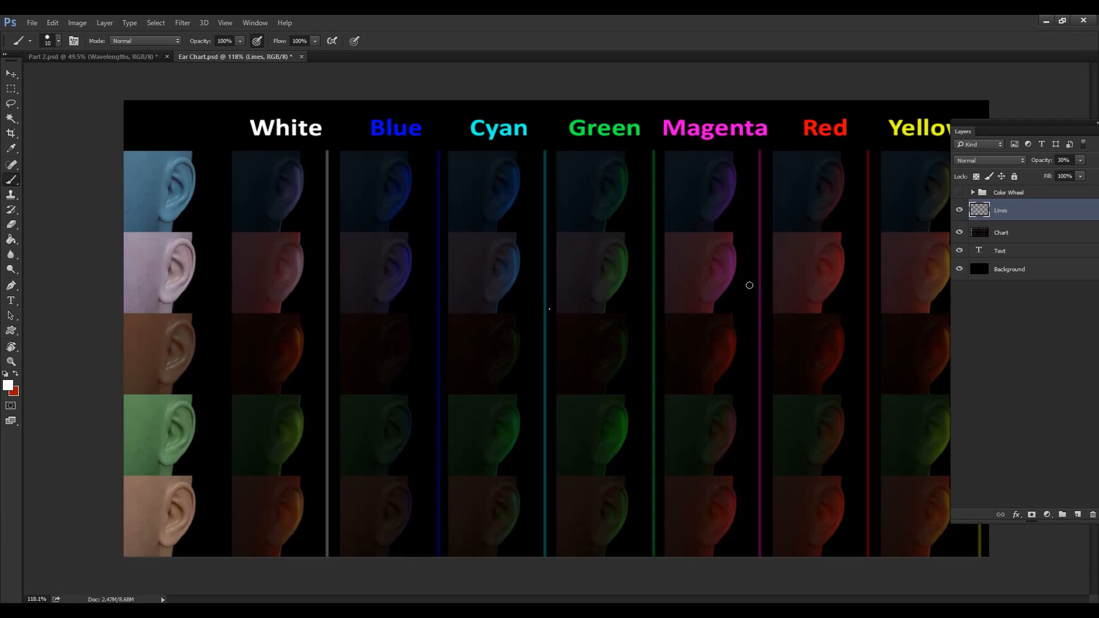
Examine the chart's ear renders at closer zoom, comparing the skin color rows across the light color columns.
{"action": "key", "text": "z"}
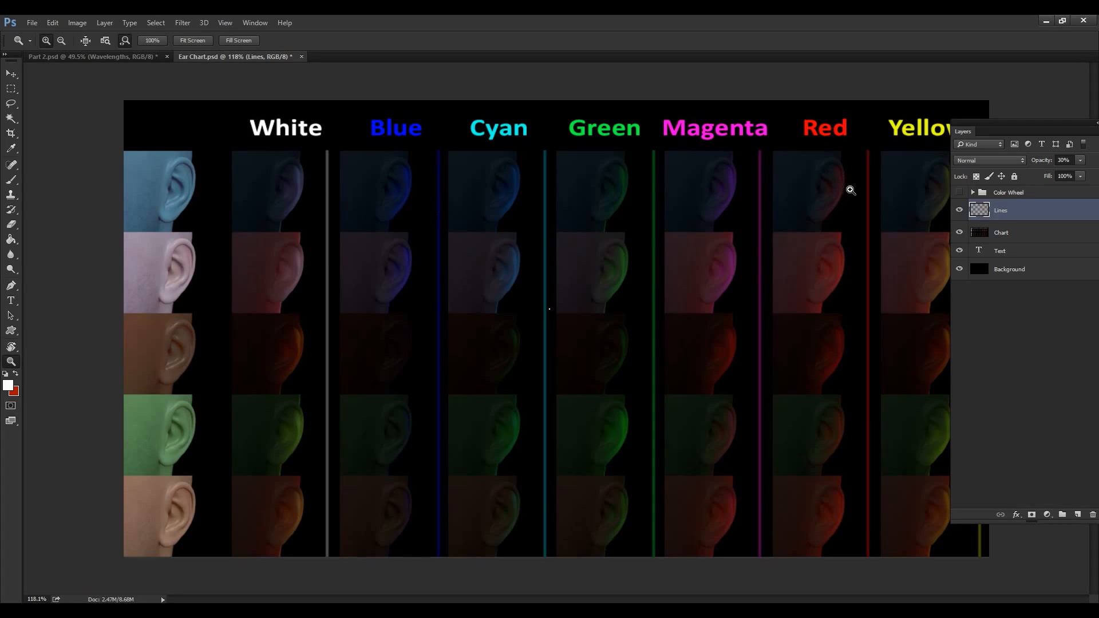
{"action": "left_click_drag", "start_coordinate": [851, 186], "coordinate": [828, 189]}
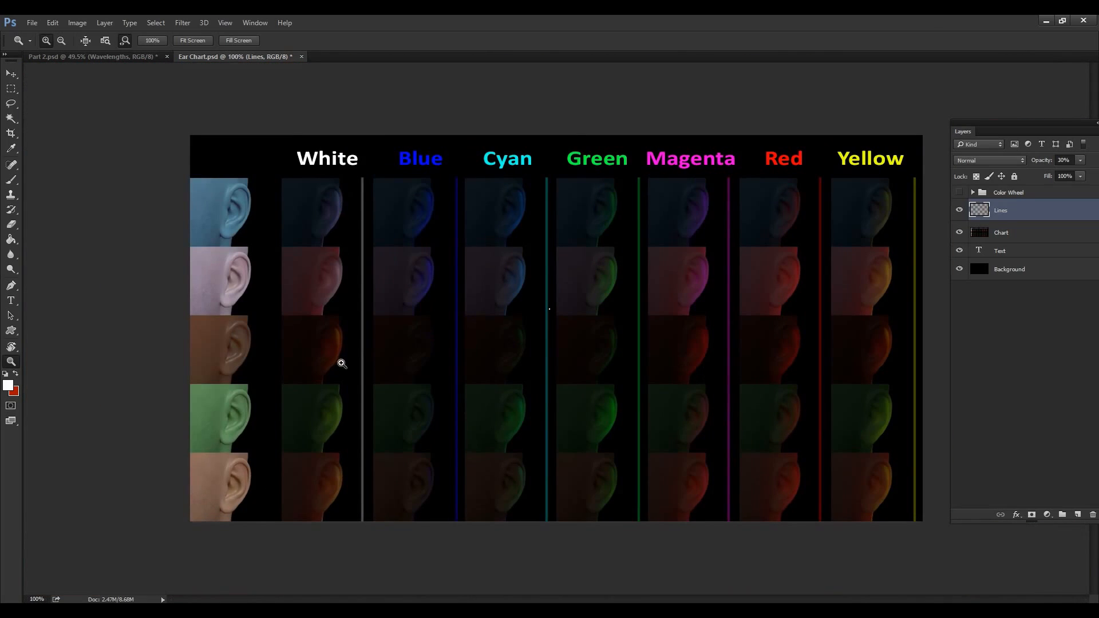
{"action": "left_click_drag", "start_coordinate": [355, 375], "coordinate": [465, 353]}
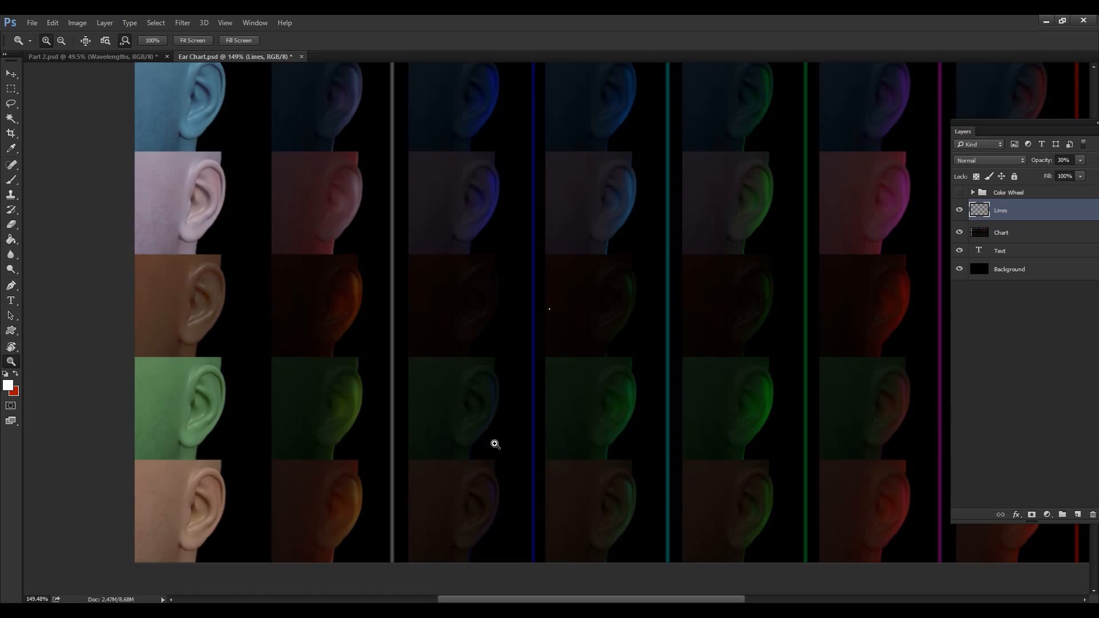
{"action": "left_click_drag", "start_coordinate": [491, 464], "coordinate": [522, 431]}
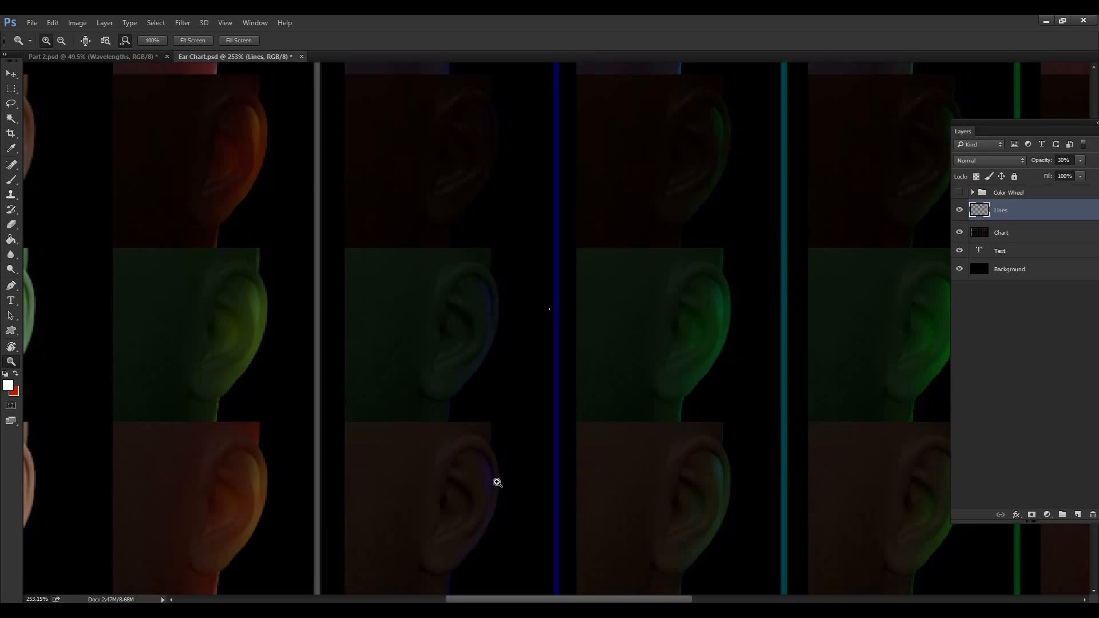
{"action": "left_click_drag", "start_coordinate": [544, 378], "coordinate": [511, 378]}
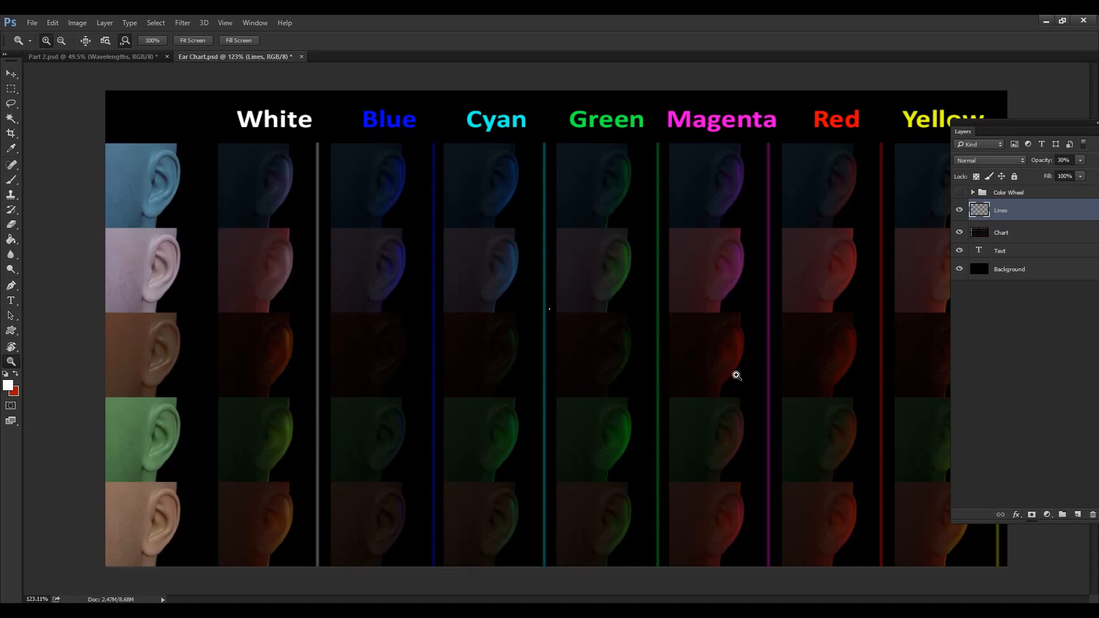
{"action": "left_click_drag", "start_coordinate": [886, 150], "coordinate": [890, 151]}
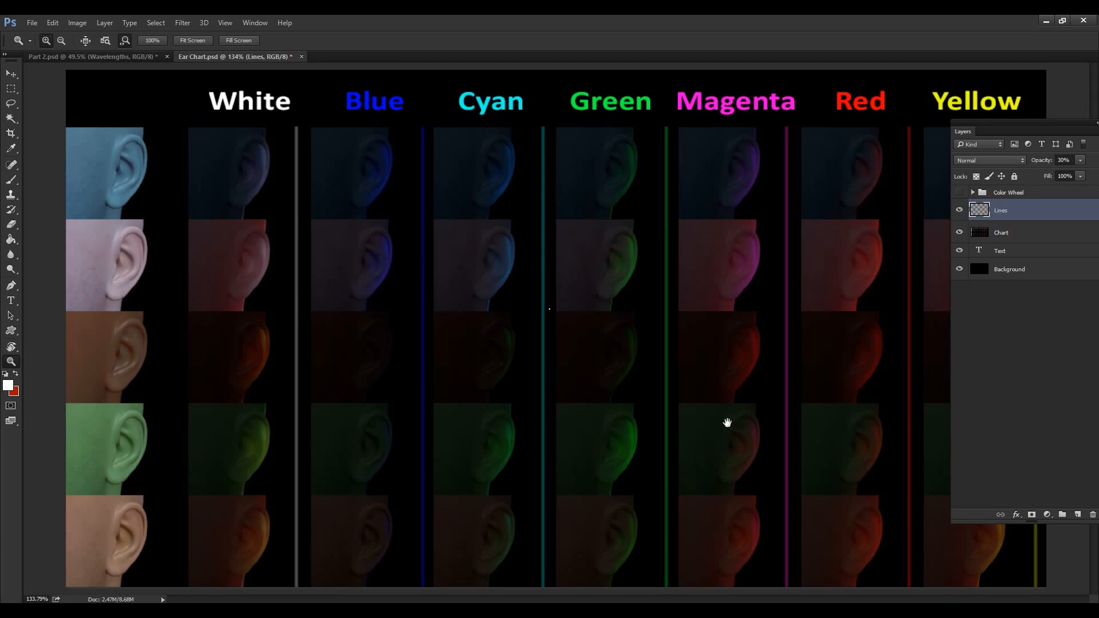
{"action": "left_click_drag", "start_coordinate": [731, 412], "coordinate": [720, 410]}
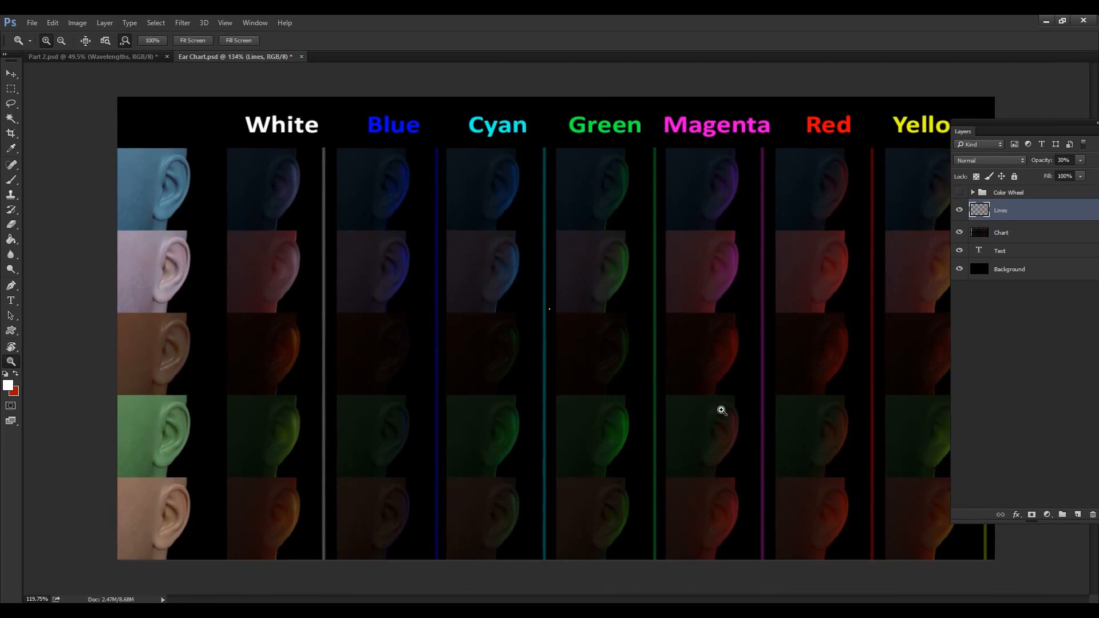
Show and expand the Color Wheel group, and select its Example layer with the Brush tool active.
{"action": "left_click", "coordinate": [960, 192]}
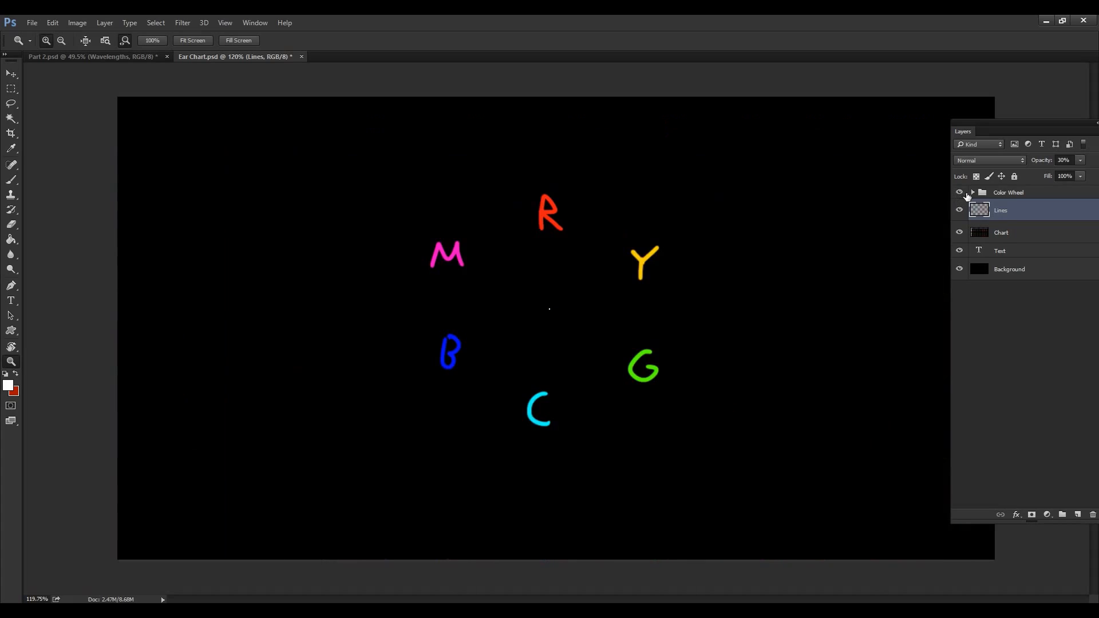
{"action": "left_click", "coordinate": [972, 192]}
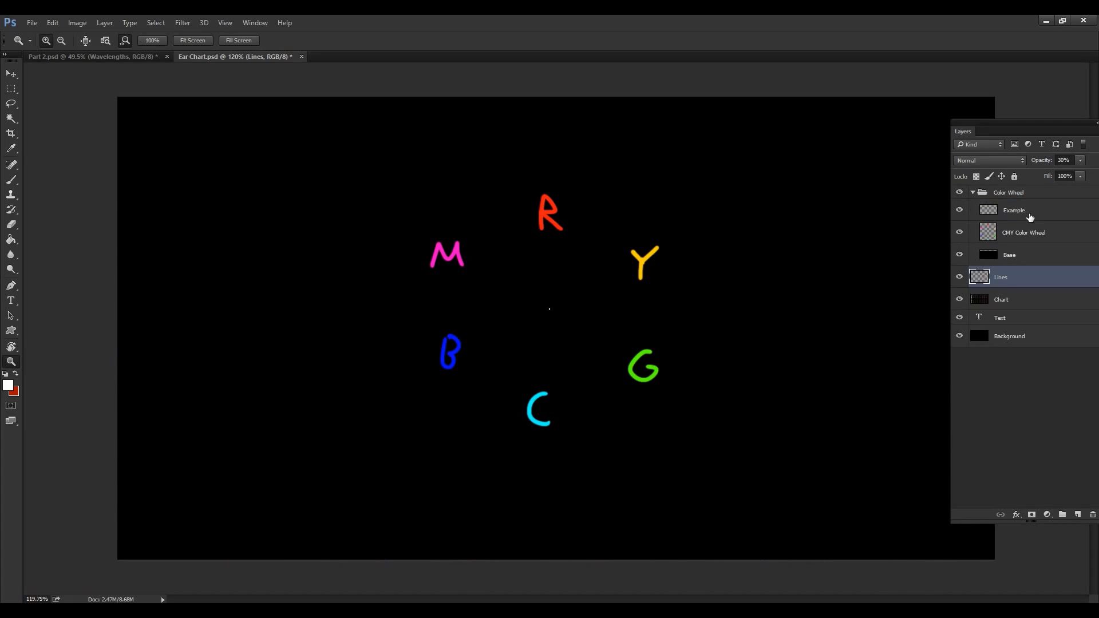
{"action": "left_click", "coordinate": [1030, 217]}
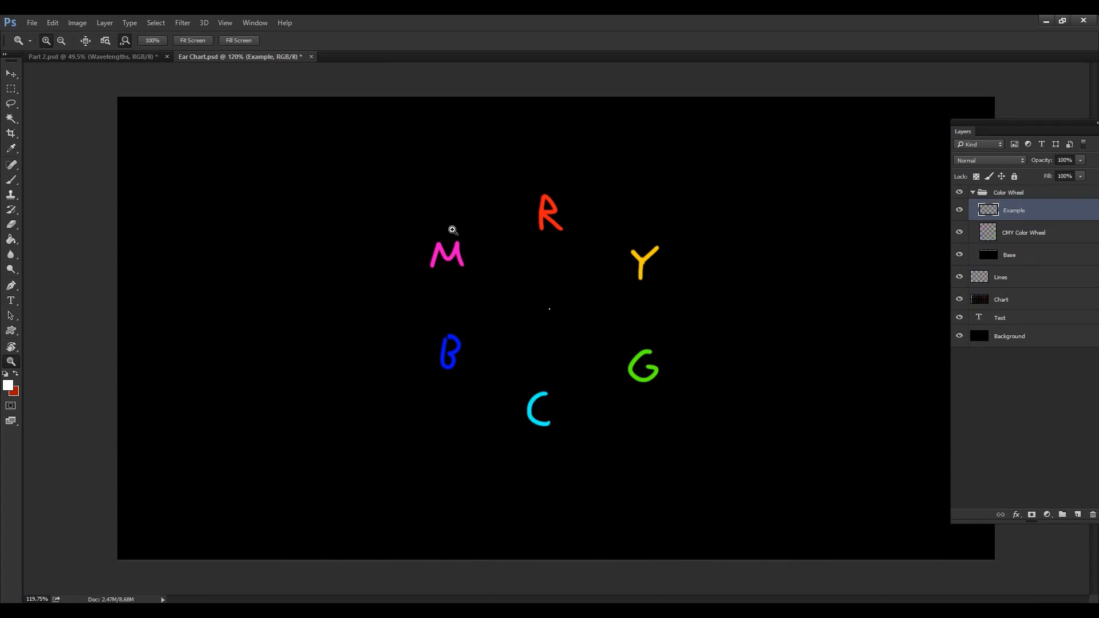
{"action": "left_click", "coordinate": [11, 180]}
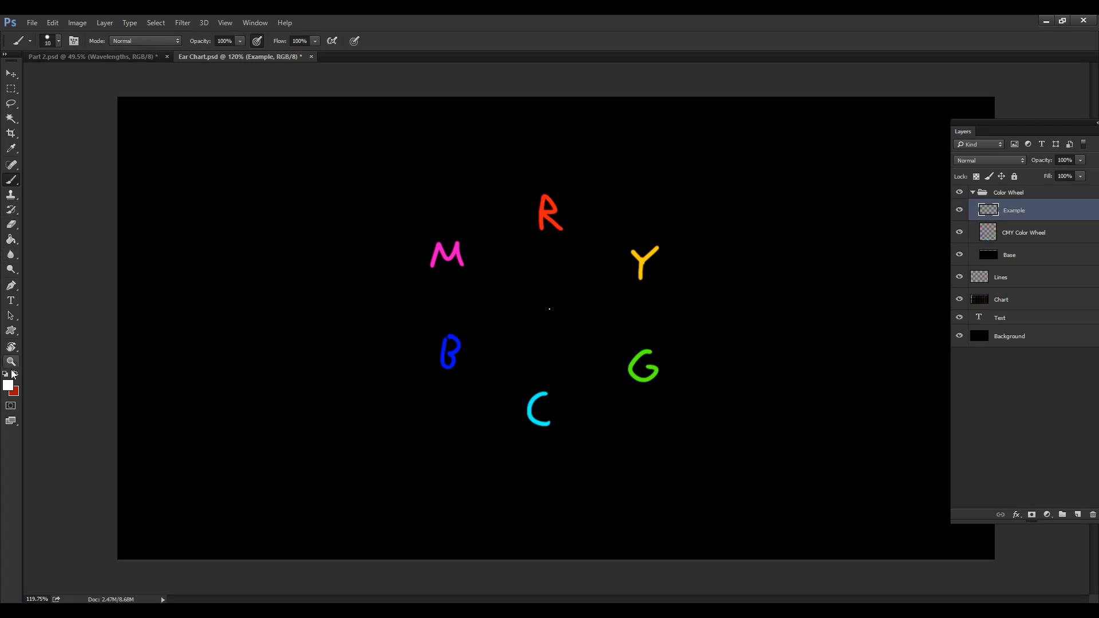
{"action": "right_click", "coordinate": [845, 296]}
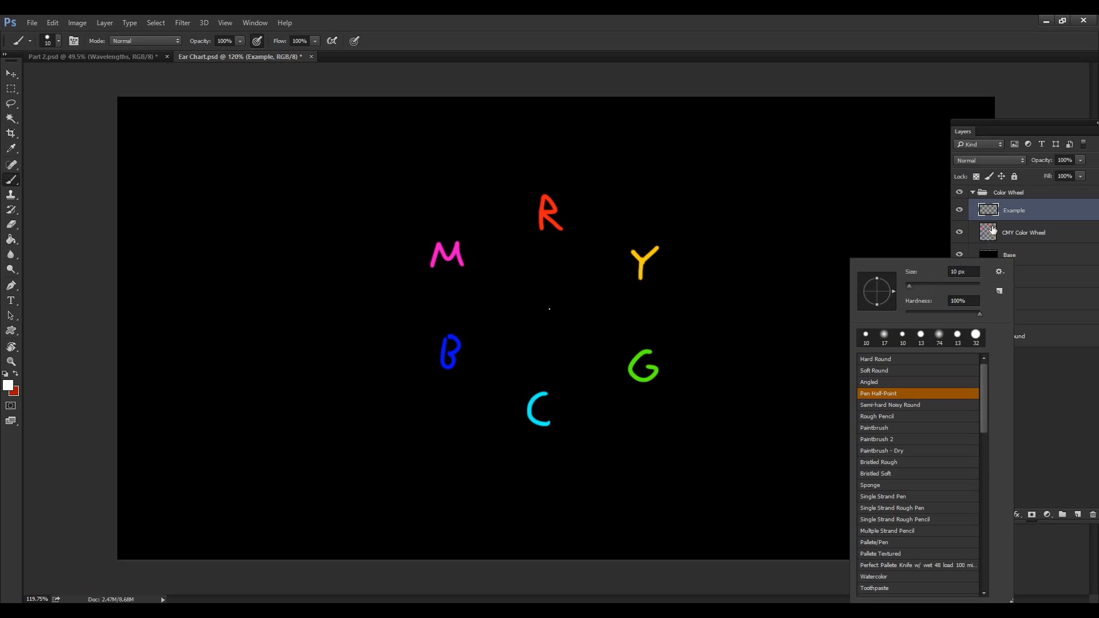
{"action": "left_click", "coordinate": [1029, 208]}
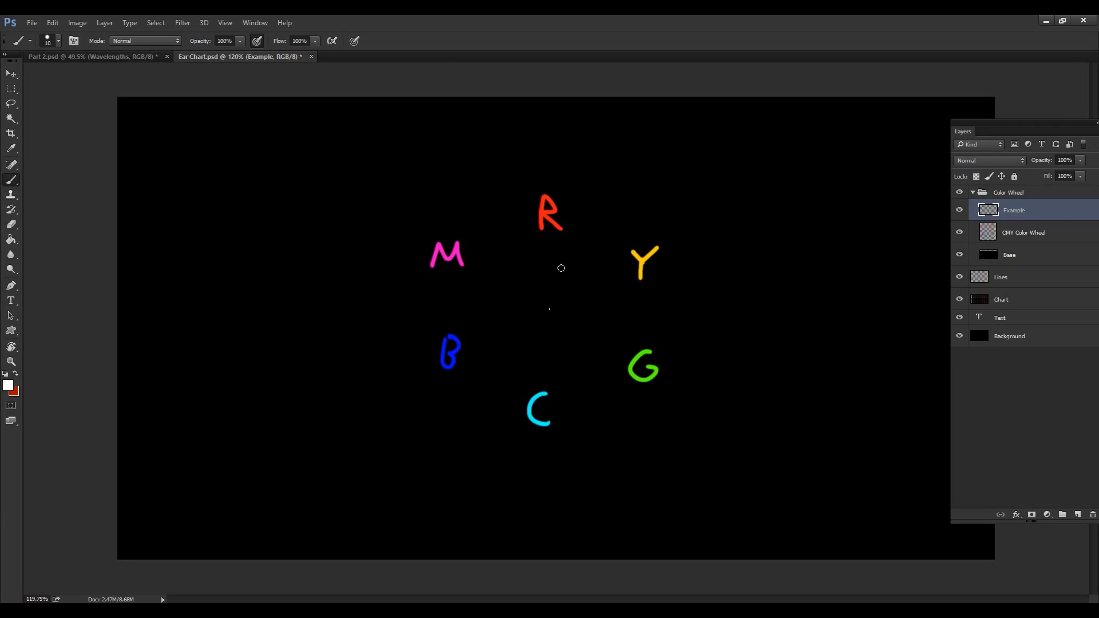
Write a white W in the center of the color wheel on the CMY Color Wheel layer with a smaller brush.
{"action": "left_click", "coordinate": [1010, 233]}
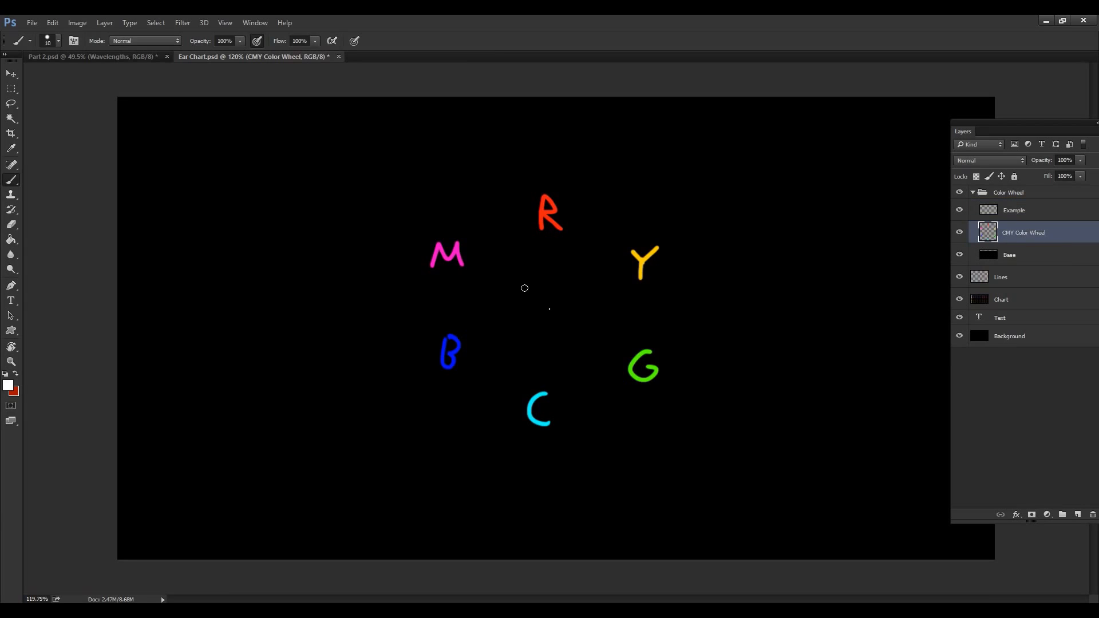
{"action": "mouse_move", "coordinate": [524, 288]}
{"action": "left_mouse_down"}
{"action": "mouse_move", "coordinate": [551, 301]}
{"action": "mouse_move", "coordinate": [558, 285]}
{"action": "left_mouse_up"}
{"action": "key", "text": "ctrl+z"}
{"action": "right_click", "coordinate": [649, 258]}
{"action": "left_click", "coordinate": [710, 282]}
{"action": "mouse_move", "coordinate": [528, 288]}
{"action": "left_mouse_down"}
{"action": "mouse_move", "coordinate": [548, 311]}
{"action": "mouse_move", "coordinate": [570, 283]}
{"action": "left_mouse_up"}
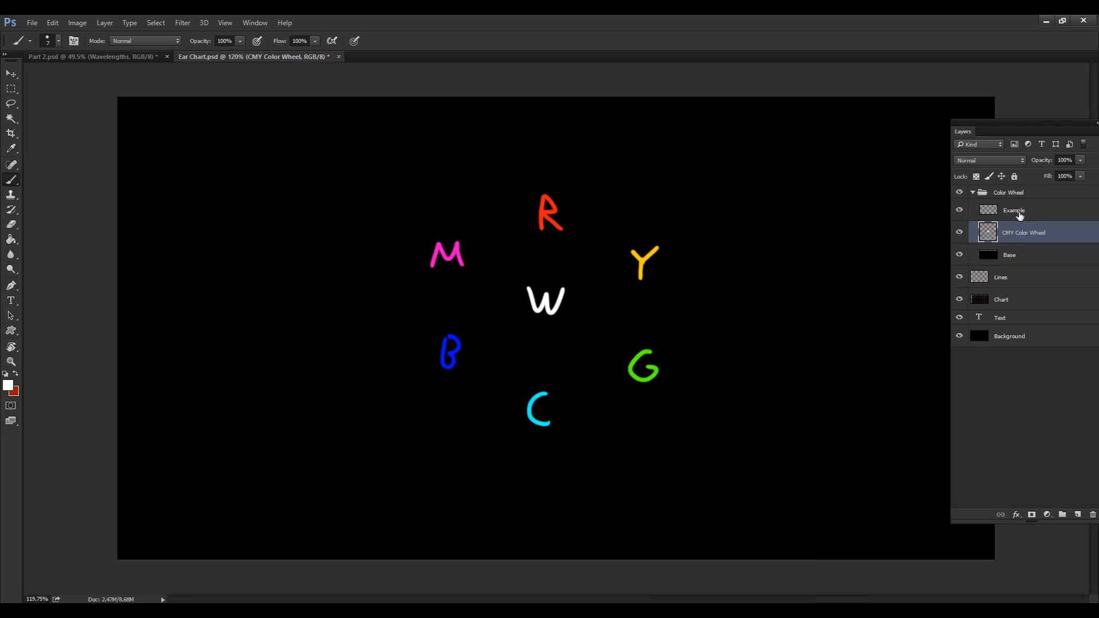
Circle the red R in white on the Example layer.
{"action": "key", "text": "alt+bracketright"}
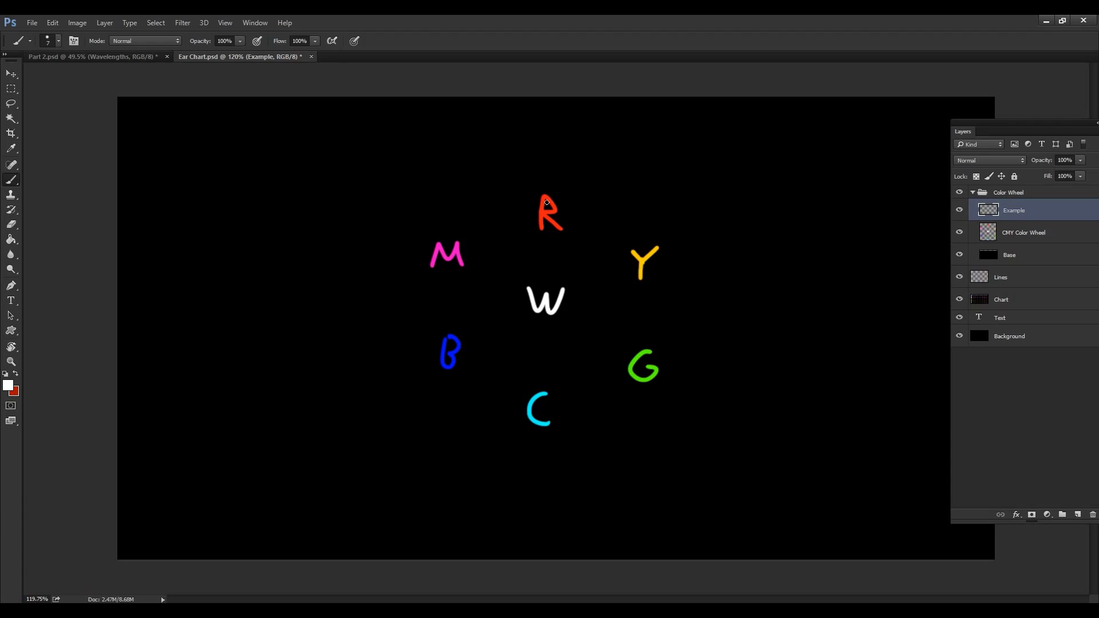
{"action": "mouse_move", "coordinate": [548, 189]}
{"action": "left_mouse_down"}
{"action": "mouse_move", "coordinate": [578, 234]}
{"action": "mouse_move", "coordinate": [546, 184]}
{"action": "left_mouse_up"}
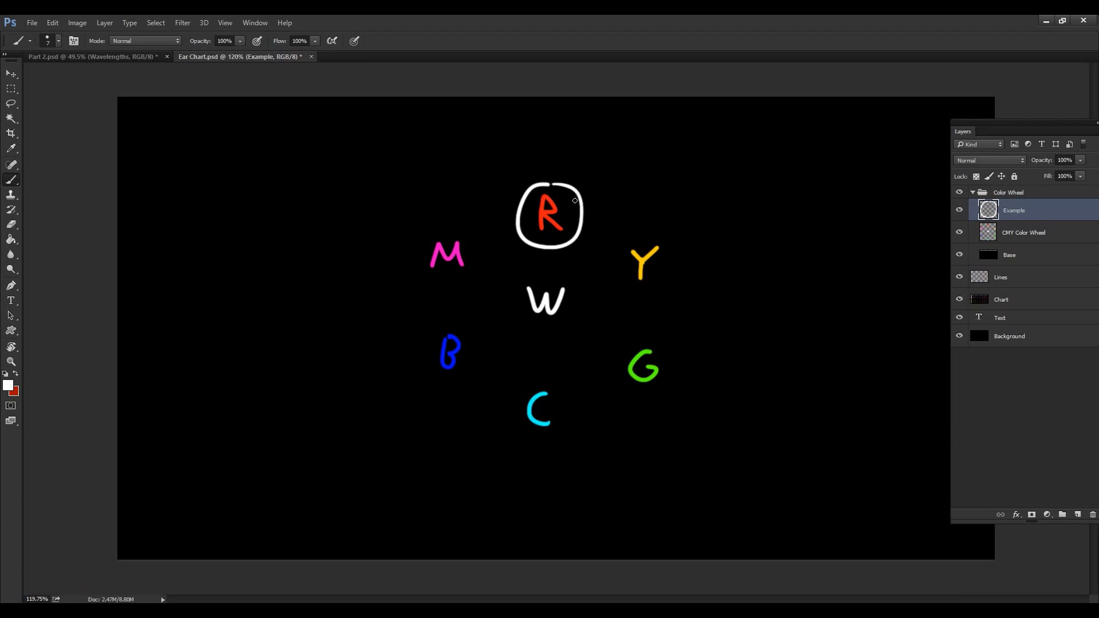
Draw white arrows below and above R, circle Y, and add an arrow from it pointing to the handwritten word Orange.
{"action": "left_click_drag", "start_coordinate": [548, 275], "coordinate": [559, 262]}
{"action": "mouse_move", "coordinate": [548, 161]}
{"action": "left_mouse_down"}
{"action": "mouse_move", "coordinate": [556, 151]}
{"action": "mouse_move", "coordinate": [556, 163]}
{"action": "mouse_move", "coordinate": [535, 161]}
{"action": "mouse_move", "coordinate": [548, 143]}
{"action": "mouse_move", "coordinate": [568, 164]}
{"action": "left_mouse_up"}
{"action": "key", "text": "ctrl+alt+z"}
{"action": "key", "text": "ctrl+alt+z"}
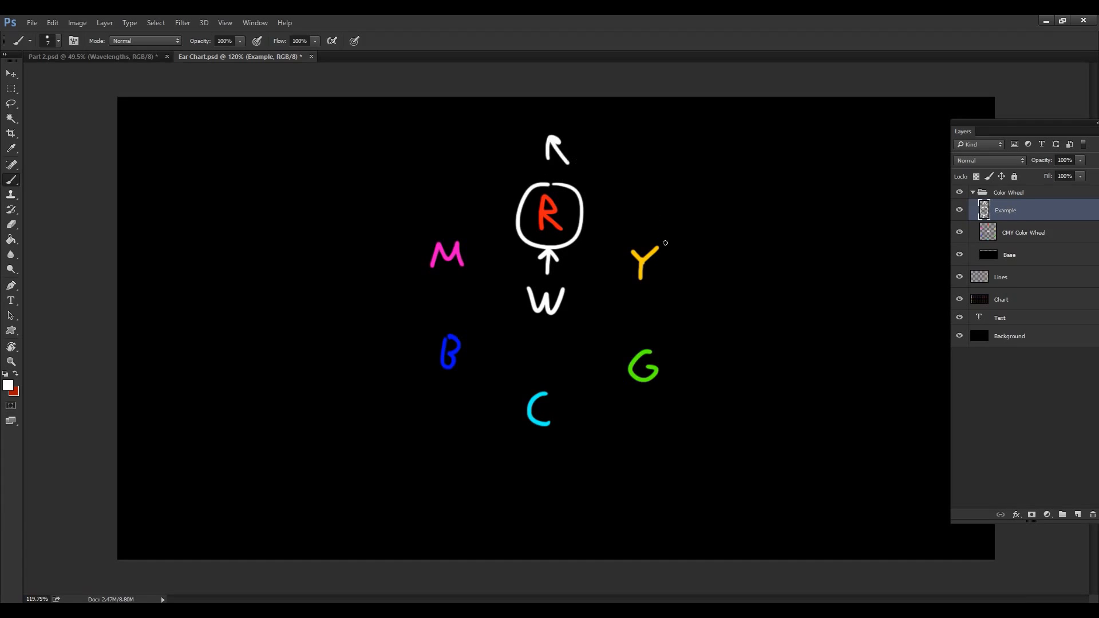
{"action": "mouse_move", "coordinate": [655, 228]}
{"action": "left_mouse_down"}
{"action": "mouse_move", "coordinate": [664, 281]}
{"action": "mouse_move", "coordinate": [670, 194]}
{"action": "mouse_move", "coordinate": [671, 204]}
{"action": "left_mouse_up"}
{"action": "mouse_move", "coordinate": [682, 162]}
{"action": "left_mouse_down"}
{"action": "mouse_move", "coordinate": [685, 173]}
{"action": "mouse_move", "coordinate": [758, 192]}
{"action": "left_mouse_up"}
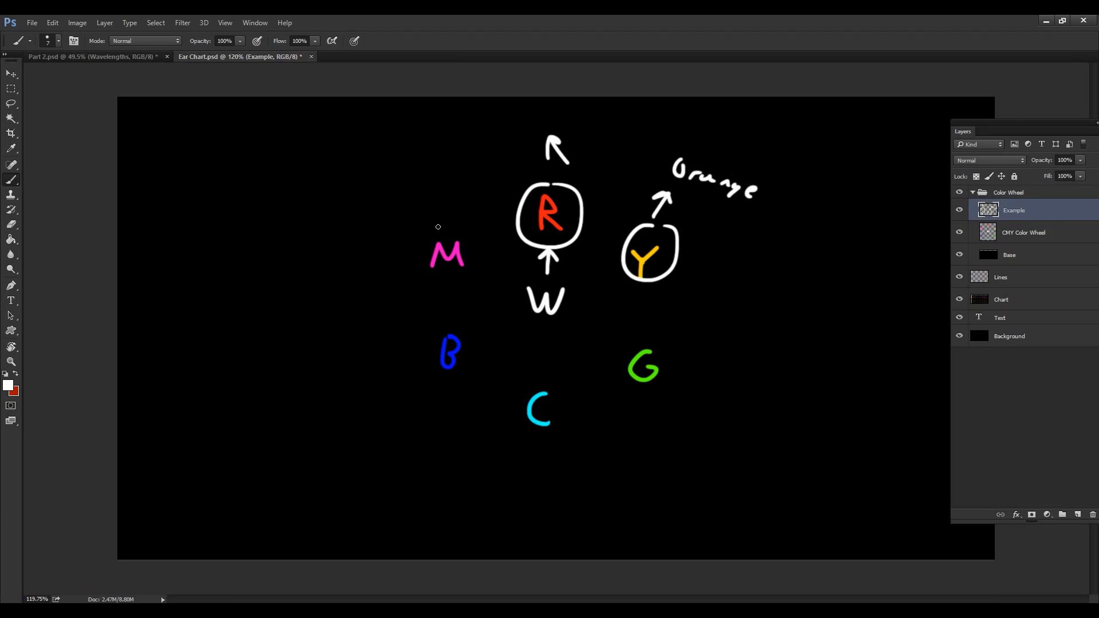
Draw a white upward arrow above M and a second arrow pointing down-left between M and R.
{"action": "left_click_drag", "start_coordinate": [451, 221], "coordinate": [452, 195]}
{"action": "left_click_drag", "start_coordinate": [445, 205], "coordinate": [463, 203]}
{"action": "mouse_move", "coordinate": [501, 151]}
{"action": "left_mouse_down"}
{"action": "mouse_move", "coordinate": [458, 154]}
{"action": "mouse_move", "coordinate": [471, 162]}
{"action": "left_mouse_up"}
{"action": "key", "text": "ctrl+alt+z"}
{"action": "key", "text": "ctrl+alt+z"}
{"action": "mouse_move", "coordinate": [472, 151]}
{"action": "left_mouse_down"}
{"action": "mouse_move", "coordinate": [469, 162]}
{"action": "mouse_move", "coordinate": [483, 163]}
{"action": "left_mouse_up"}
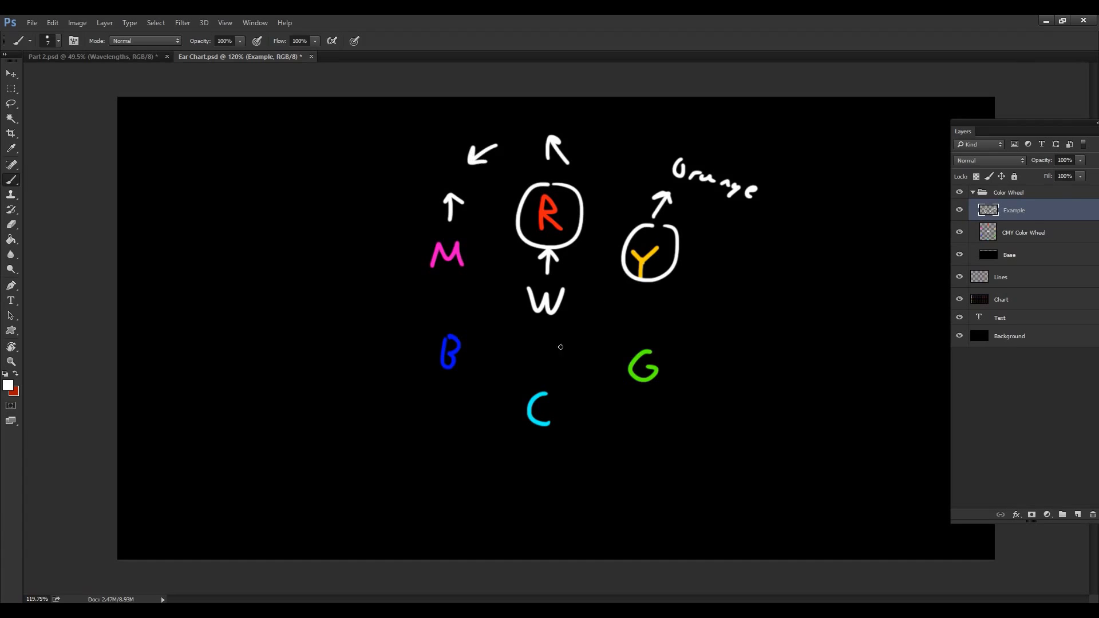
Separate the B, C and G colors with a wavy white line, circle C, and mark an X beneath it.
{"action": "mouse_move", "coordinate": [393, 354]}
{"action": "left_mouse_down"}
{"action": "mouse_move", "coordinate": [442, 331]}
{"action": "mouse_move", "coordinate": [561, 348]}
{"action": "mouse_move", "coordinate": [699, 334]}
{"action": "left_mouse_up"}
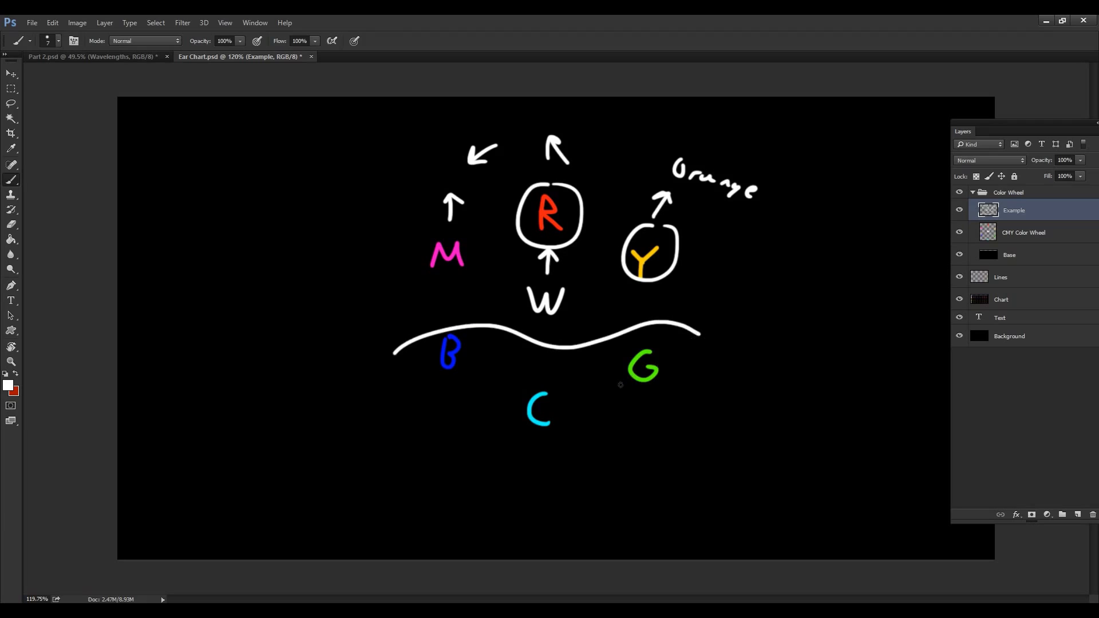
{"action": "mouse_move", "coordinate": [551, 376]}
{"action": "left_mouse_down"}
{"action": "mouse_move", "coordinate": [565, 420]}
{"action": "mouse_move", "coordinate": [543, 379]}
{"action": "left_mouse_up"}
{"action": "mouse_move", "coordinate": [524, 456]}
{"action": "left_mouse_down"}
{"action": "mouse_move", "coordinate": [551, 477]}
{"action": "mouse_move", "coordinate": [526, 476]}
{"action": "left_mouse_up"}
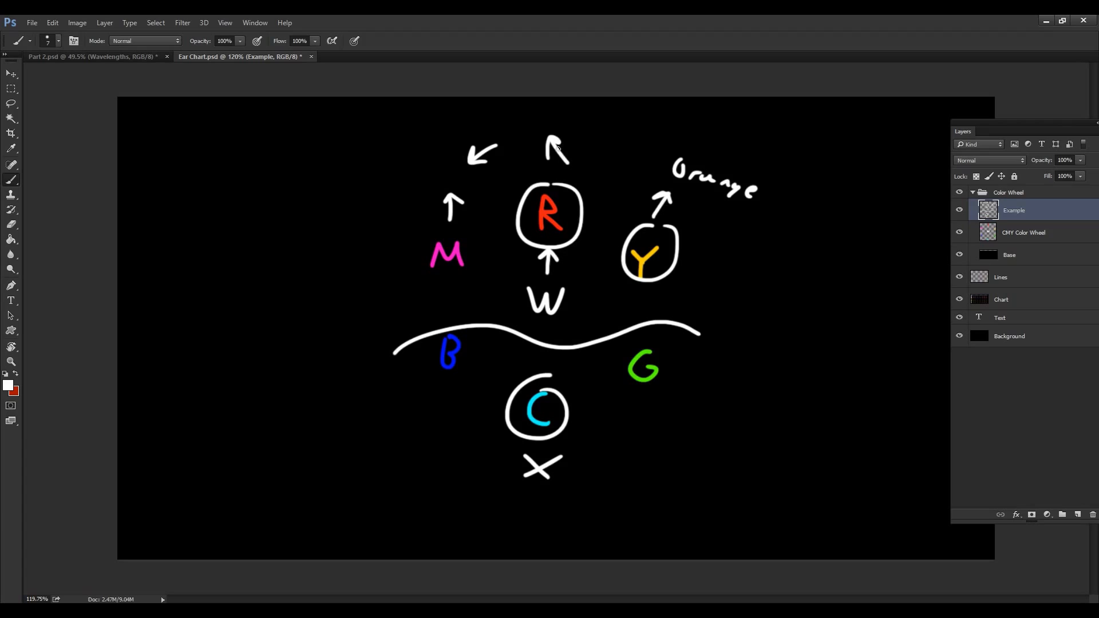
Undo the X, the C circle, the wavy line, the arrows around M, and the last letters of Orange.
{"action": "key", "text": "ctrl+alt+z"}
{"action": "key", "text": "ctrl+alt+z"}
{"action": "key", "text": "ctrl+alt+z"}
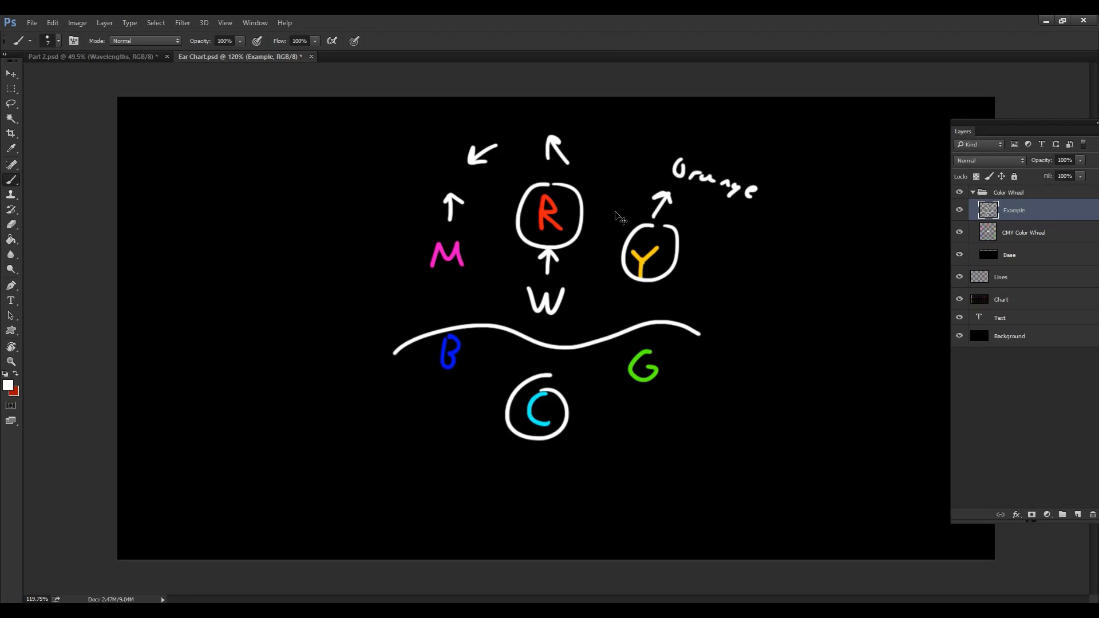
{"action": "key", "text": "ctrl+alt+z"}
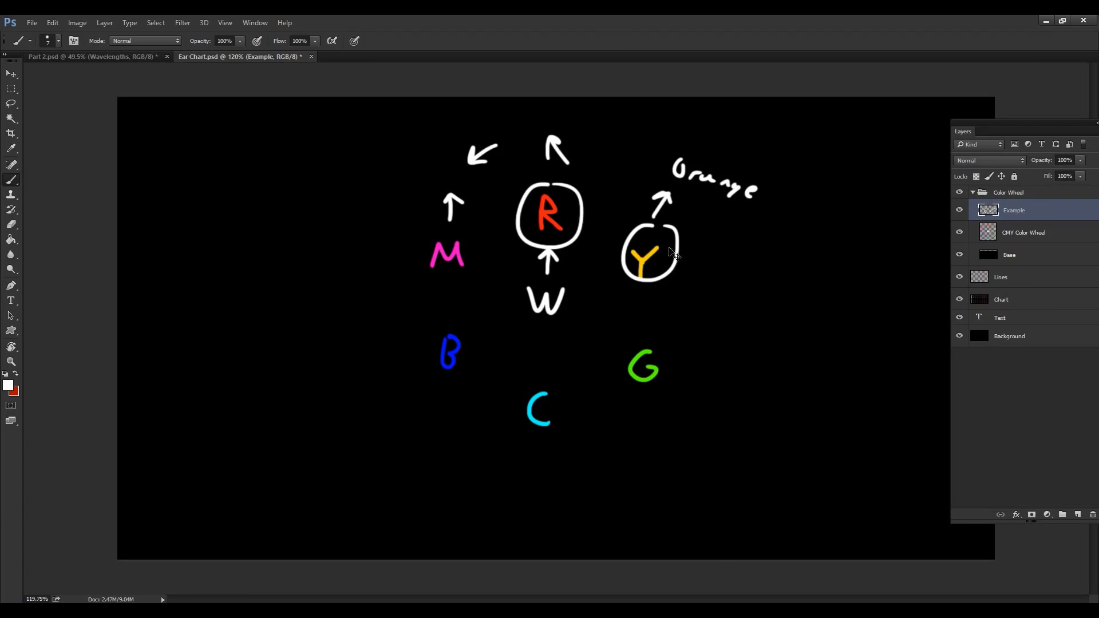
{"action": "key", "text": "ctrl+alt+z"}
{"action": "key", "text": "ctrl+alt+z"}
{"action": "key", "text": "ctrl+alt+z"}
{"action": "key", "text": "ctrl+alt+z"}
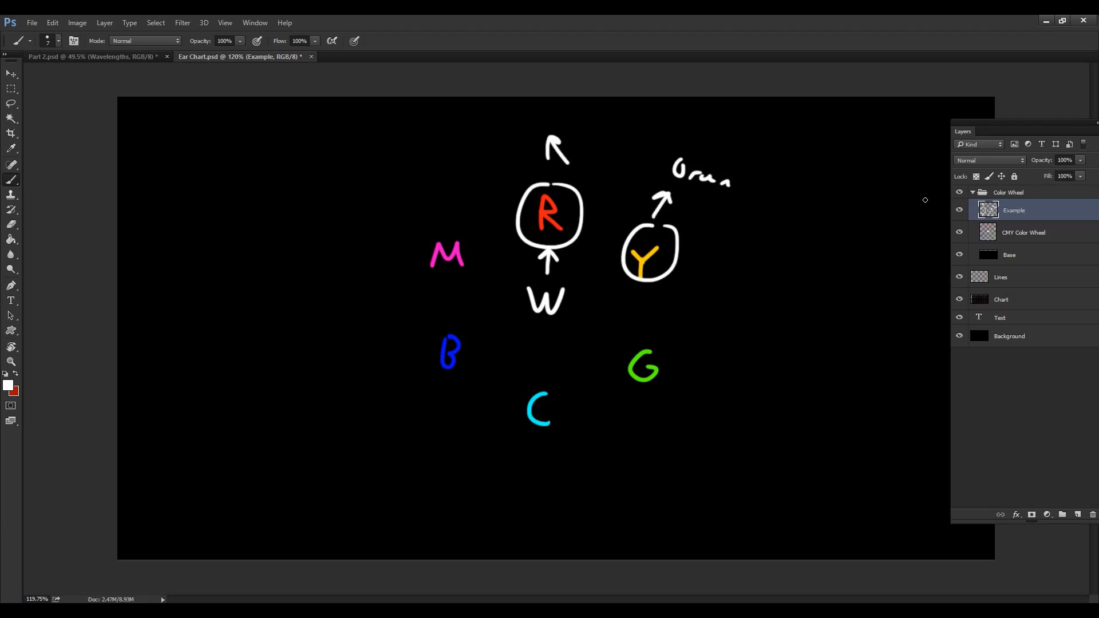
{"action": "key", "text": "ctrl+alt+z"}
{"action": "key", "text": "ctrl+alt+z"}
Switch to Part 2.psd, bring the painted ear into view, and place the Layers panel closer to it.
{"action": "left_click_drag", "start_coordinate": [715, 375], "coordinate": [618, 302]}
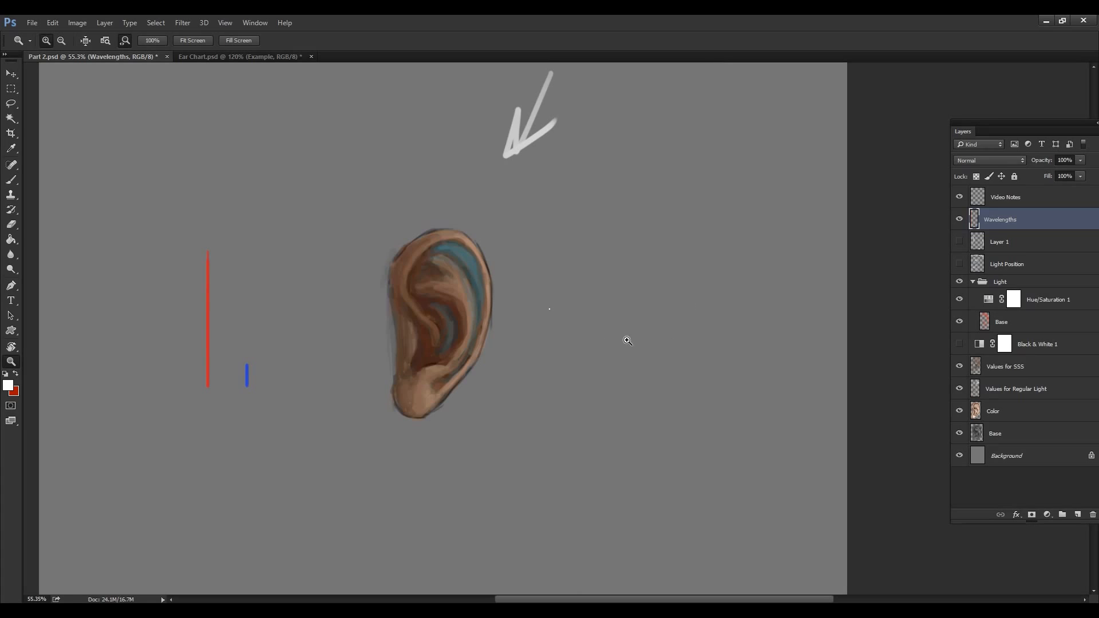
{"action": "left_click_drag", "start_coordinate": [637, 315], "coordinate": [631, 343]}
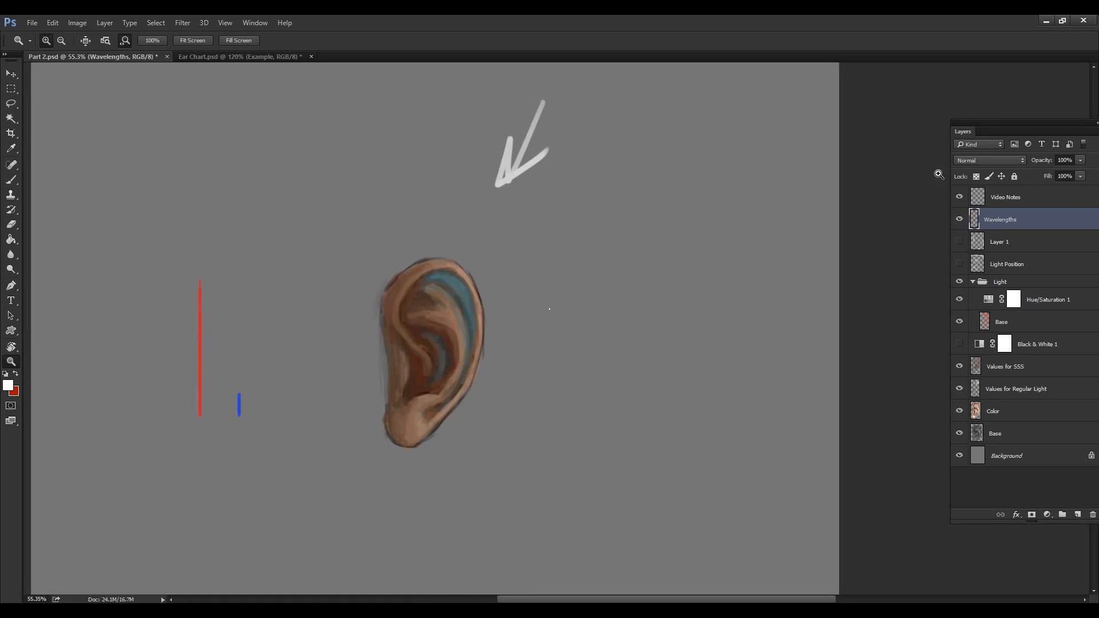
{"action": "left_click_drag", "start_coordinate": [995, 127], "coordinate": [842, 122]}
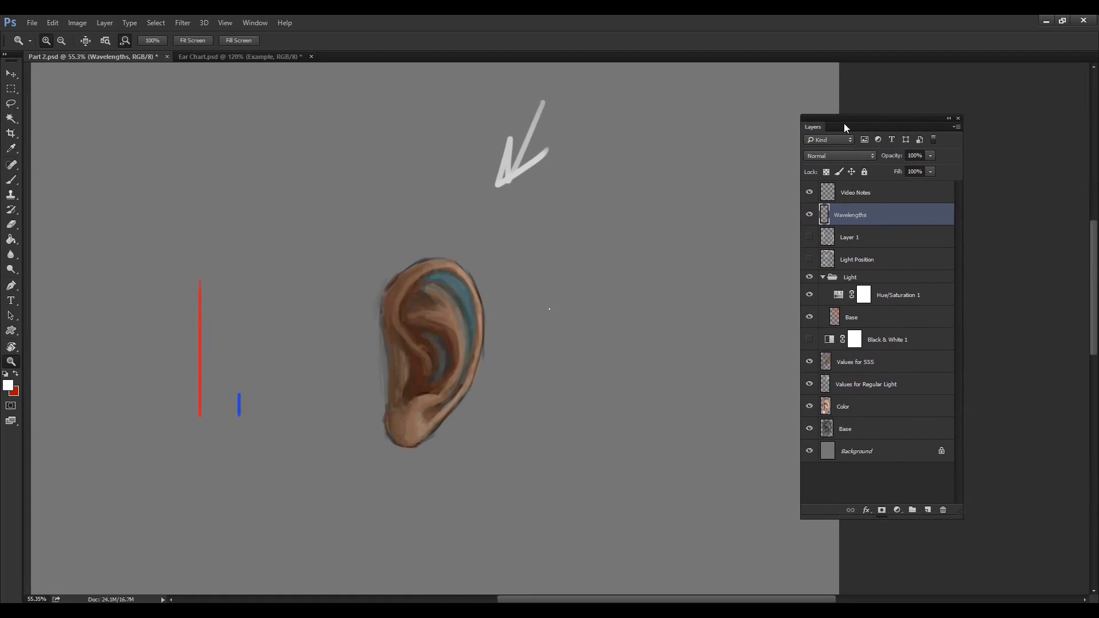
Set the Hue/Saturation 1 adjustment in the Light group to Hue +94 and Saturation +17, keeping its properties clear of the ear.
{"action": "double_click", "coordinate": [834, 300]}
{"action": "left_click_drag", "start_coordinate": [231, 217], "coordinate": [750, 249]}
{"action": "left_click_drag", "start_coordinate": [634, 331], "coordinate": [749, 331]}
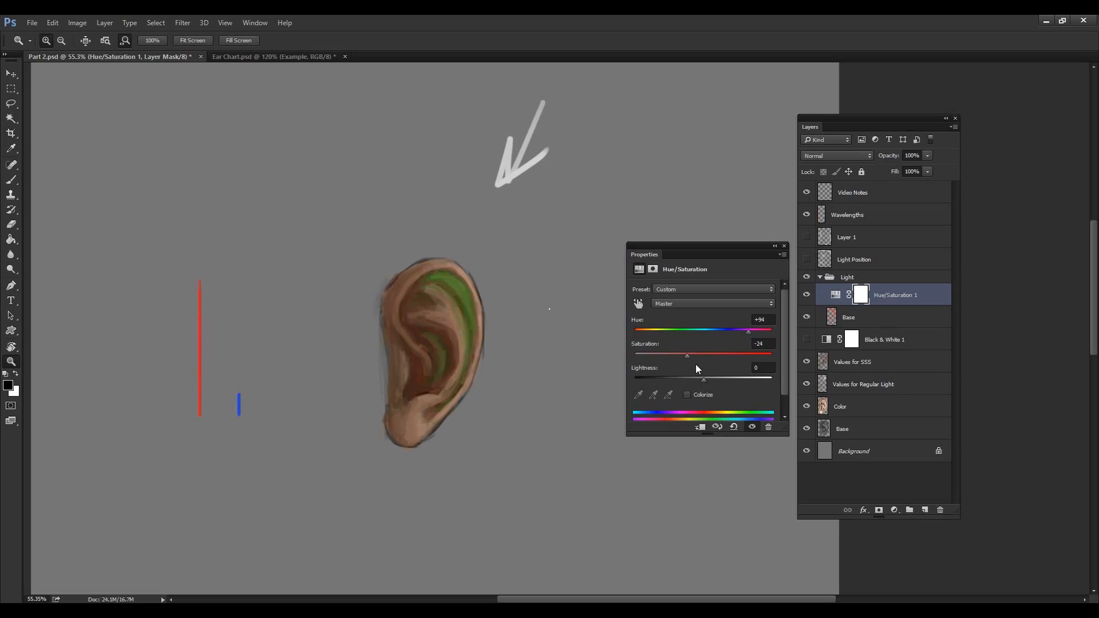
{"action": "left_click_drag", "start_coordinate": [687, 356], "coordinate": [713, 355]}
{"action": "left_click_drag", "start_coordinate": [745, 243], "coordinate": [674, 241]}
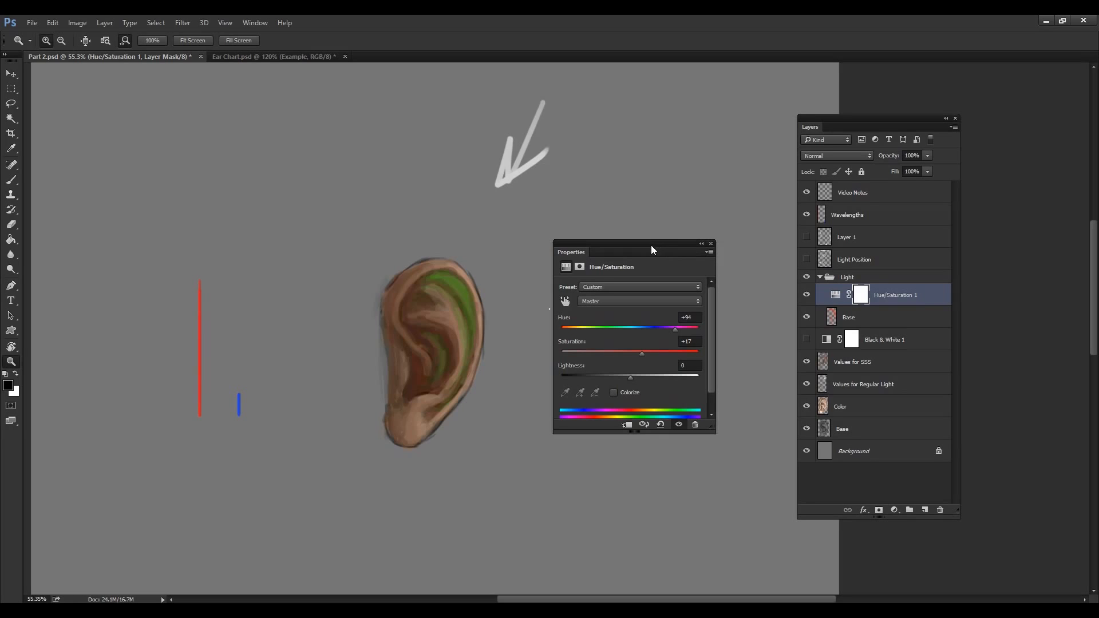
{"action": "left_click_drag", "start_coordinate": [651, 245], "coordinate": [714, 233]}
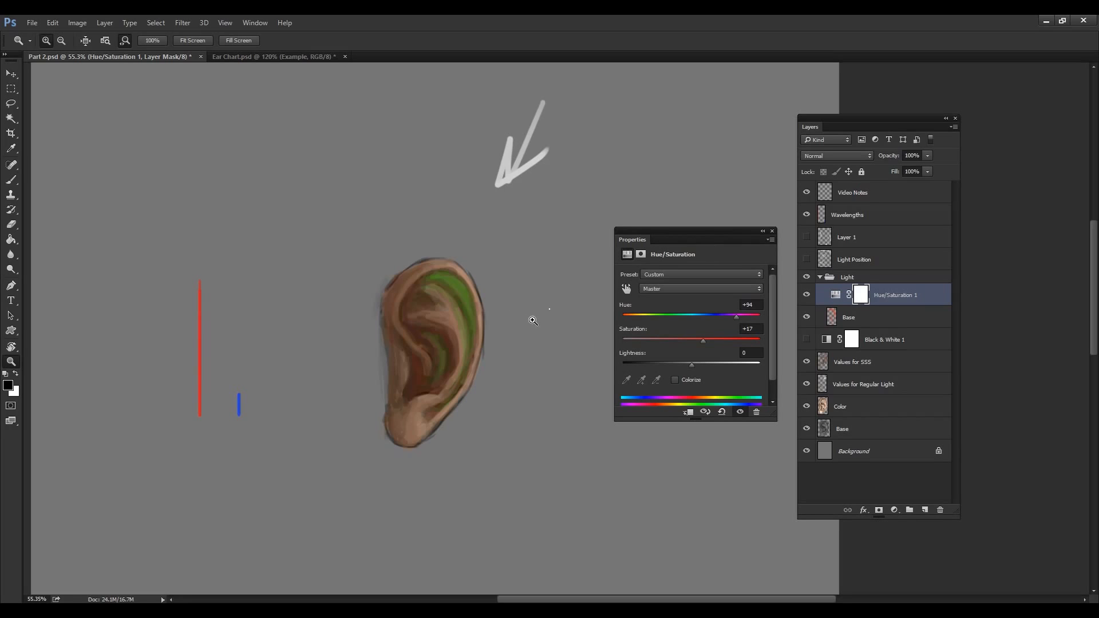
{"action": "left_click_drag", "start_coordinate": [526, 307], "coordinate": [535, 329]}
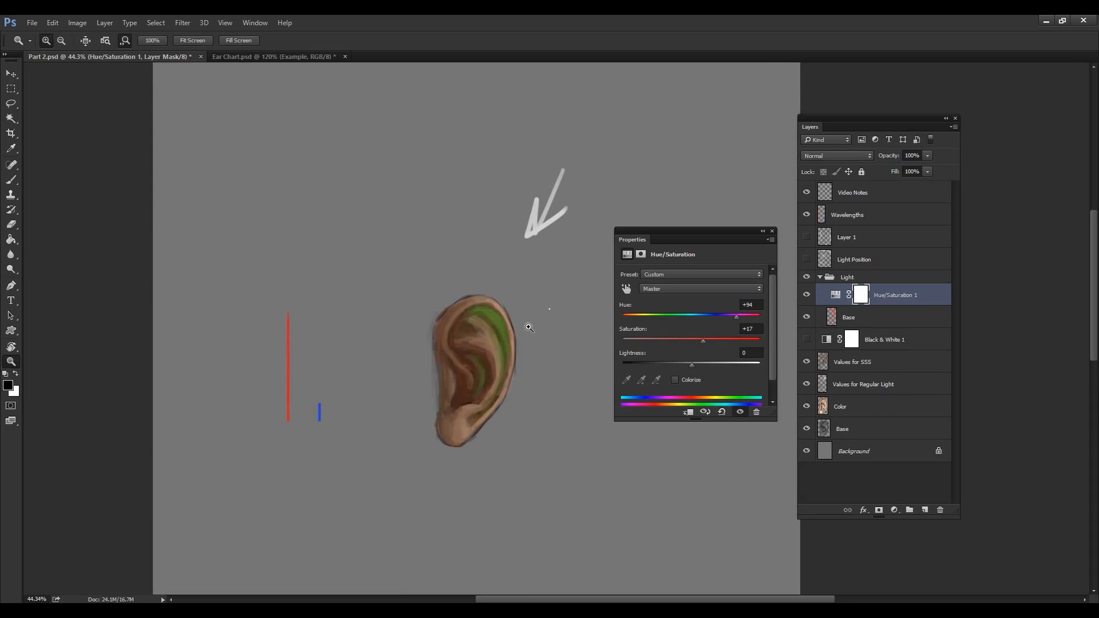